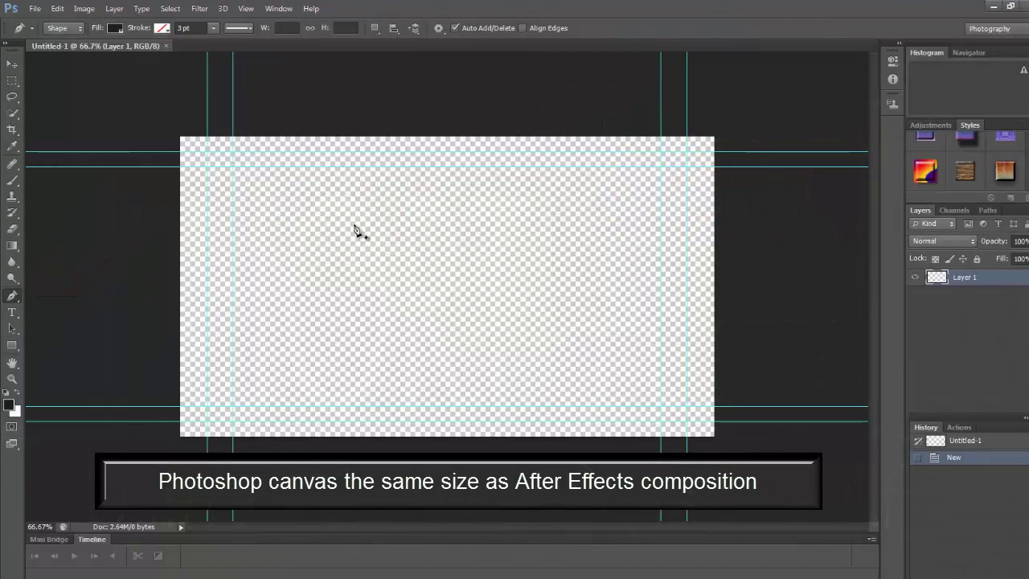
Draw a downward-pointing triangle with the Pen tool and apply the Toy style to it.
left_click(348, 226)
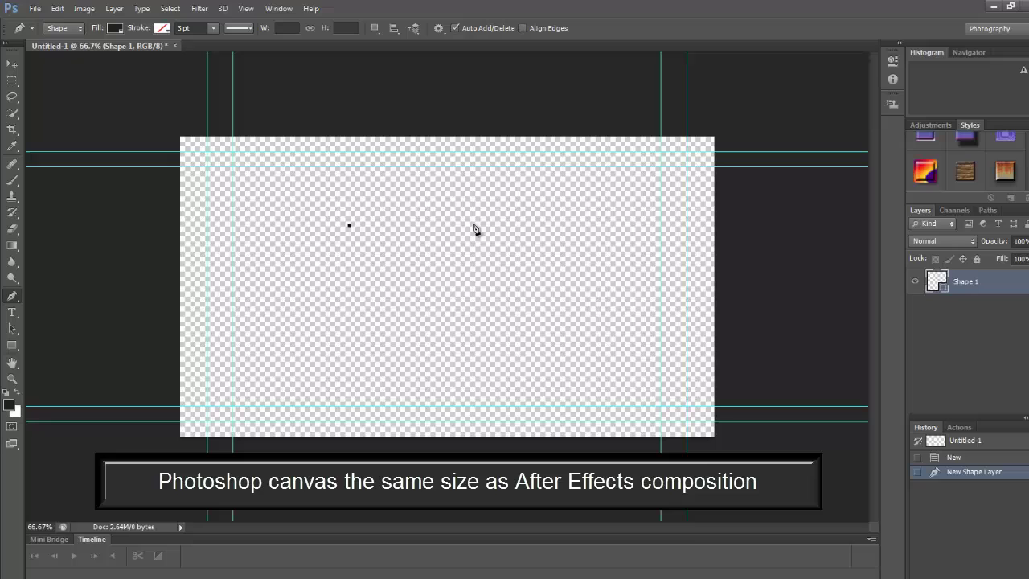
left_click(557, 226)
left_click(459, 357)
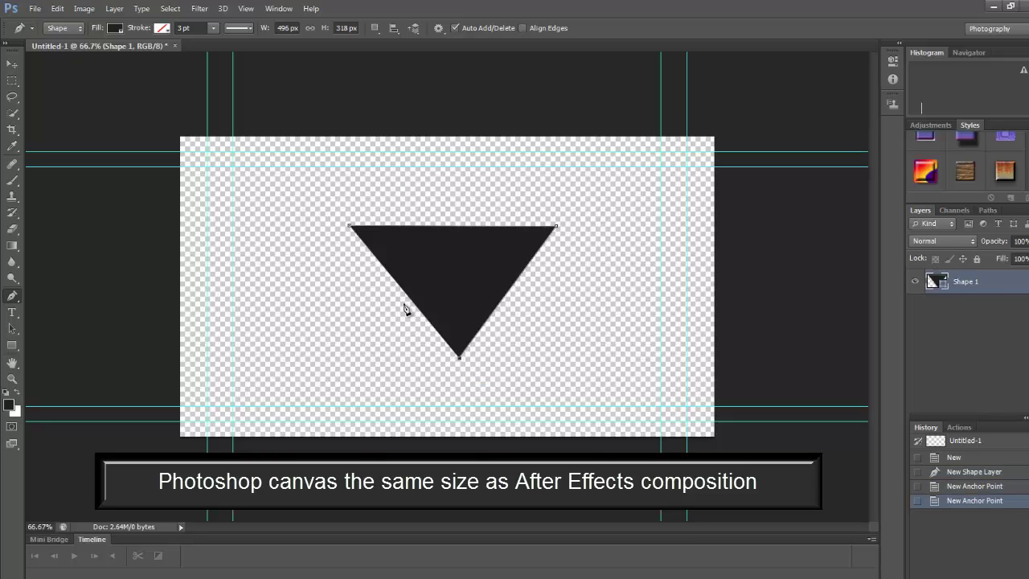
left_click(927, 174)
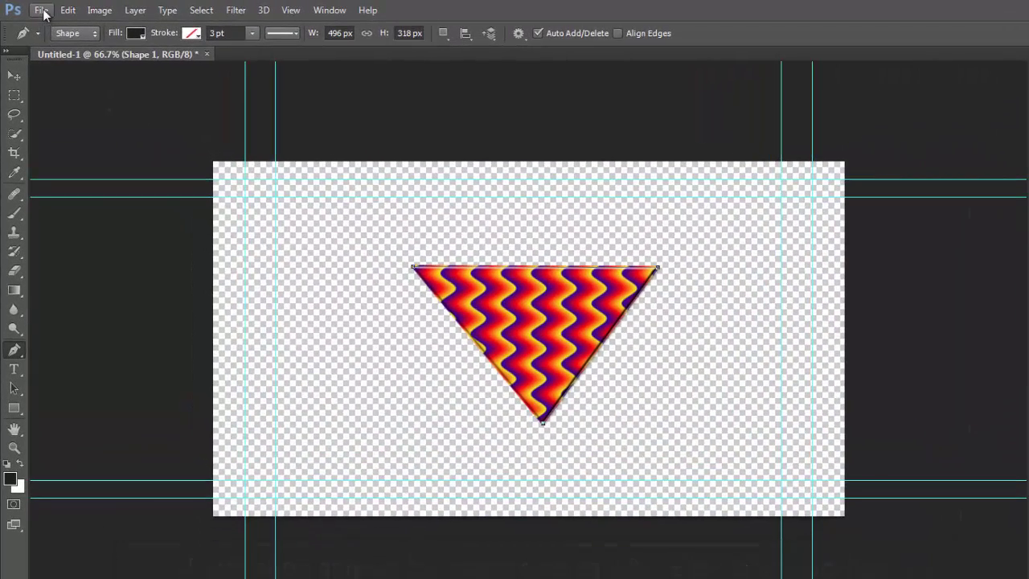
Save the document as Toy.psd with Maximize Compatibility enabled.
left_click(42, 11)
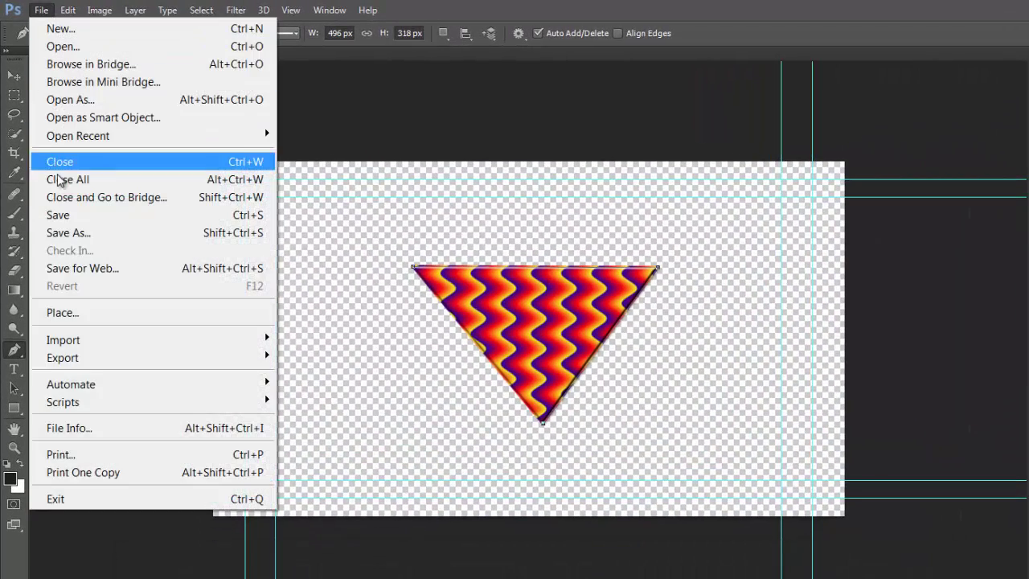
left_click(71, 216)
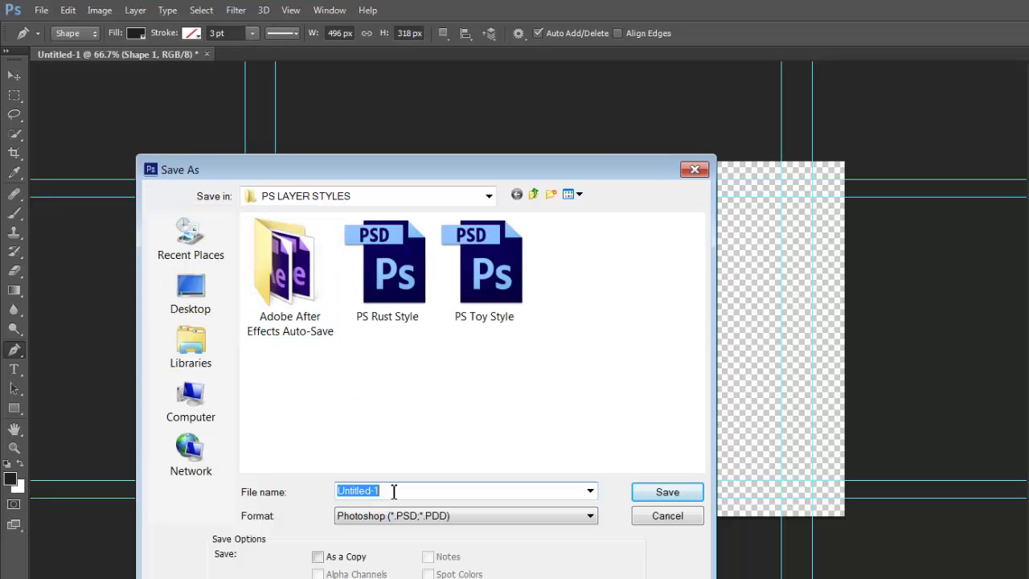
type("Toy")
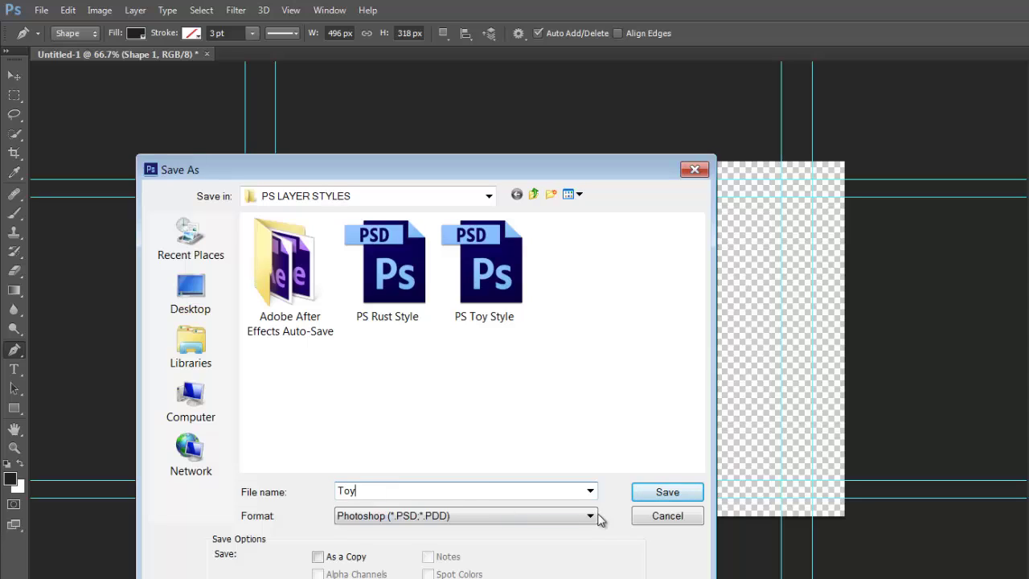
left_click(668, 492)
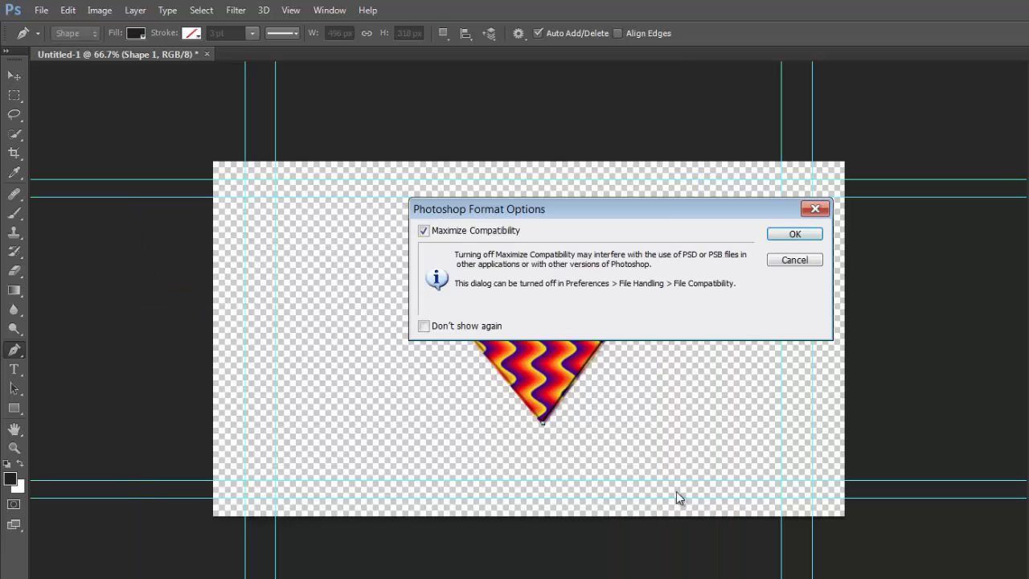
left_click(794, 234)
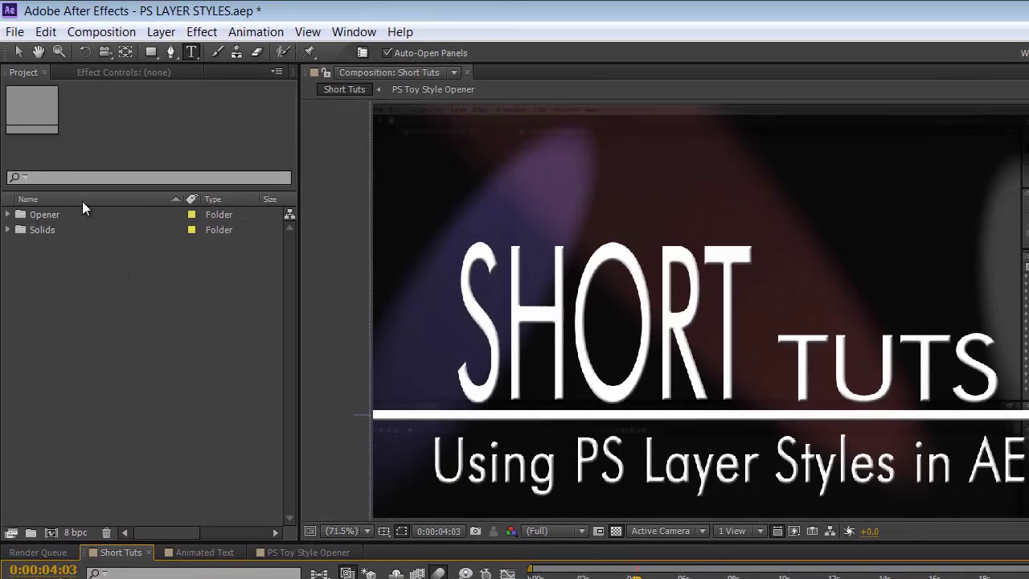
Import Toy.psd into After Effects as a composition with editable layer styles.
left_click(23, 31)
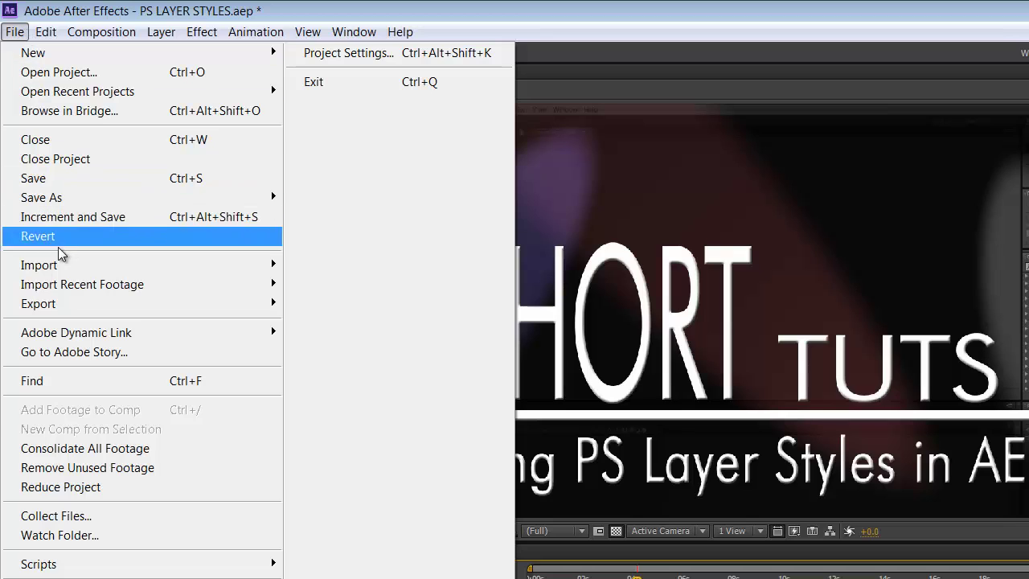
mouse_move(69, 271)
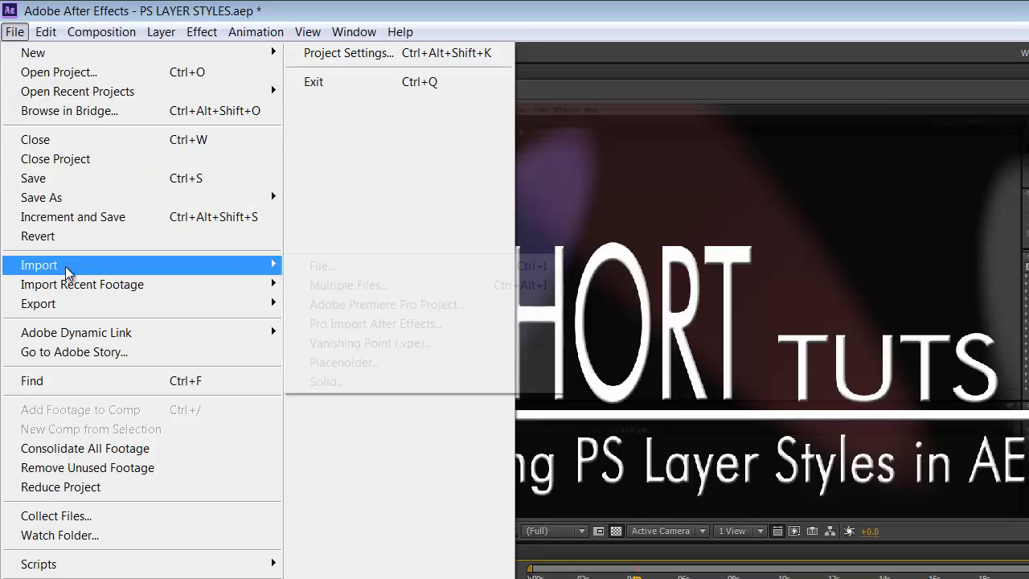
left_click(393, 272)
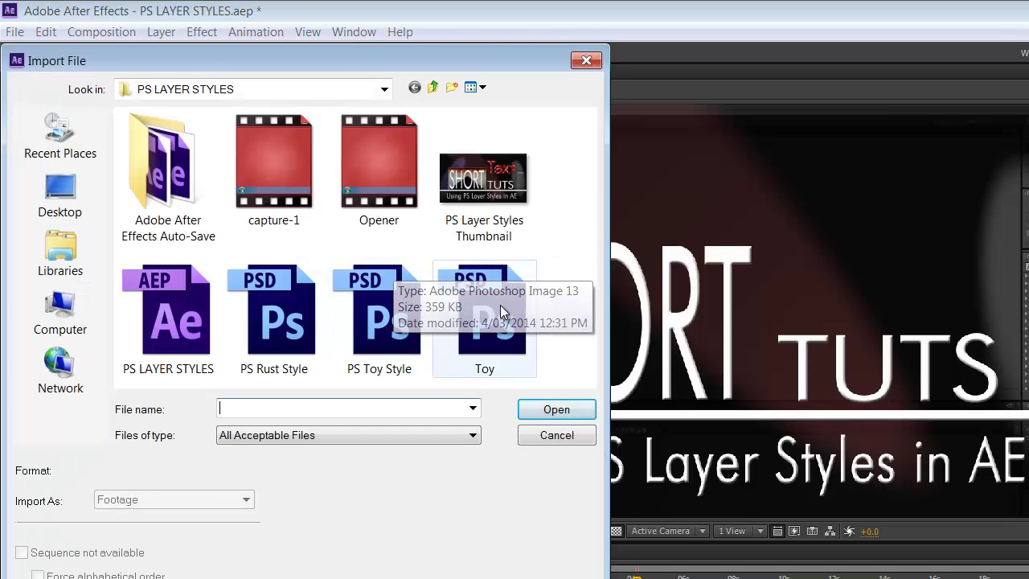
left_click(515, 351)
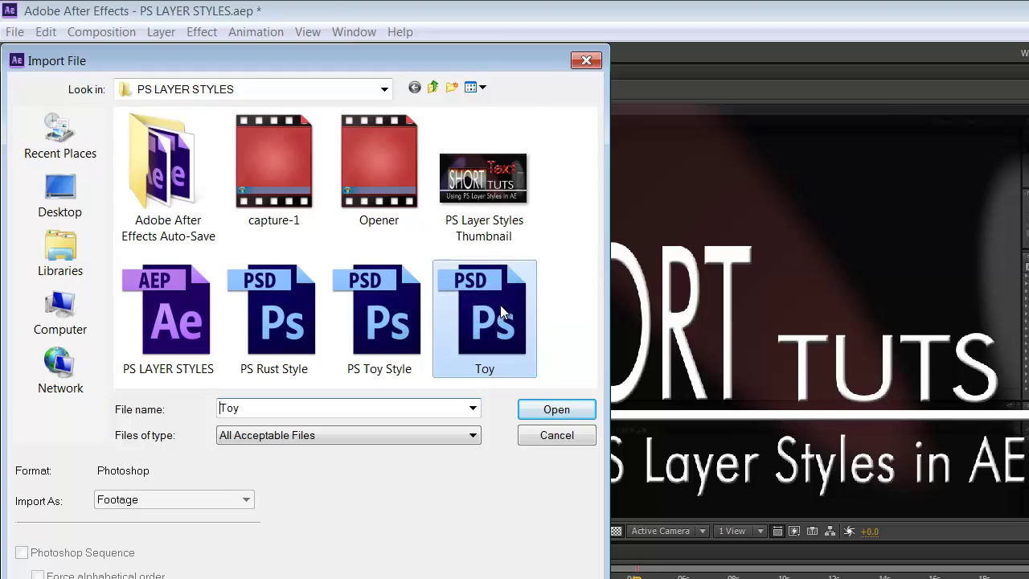
left_click(570, 411)
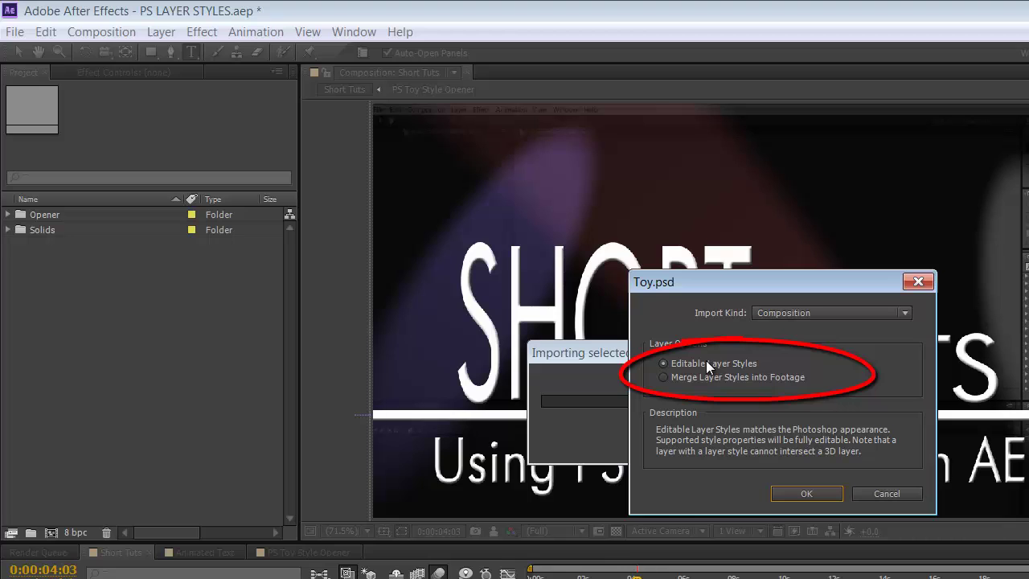
left_click(805, 492)
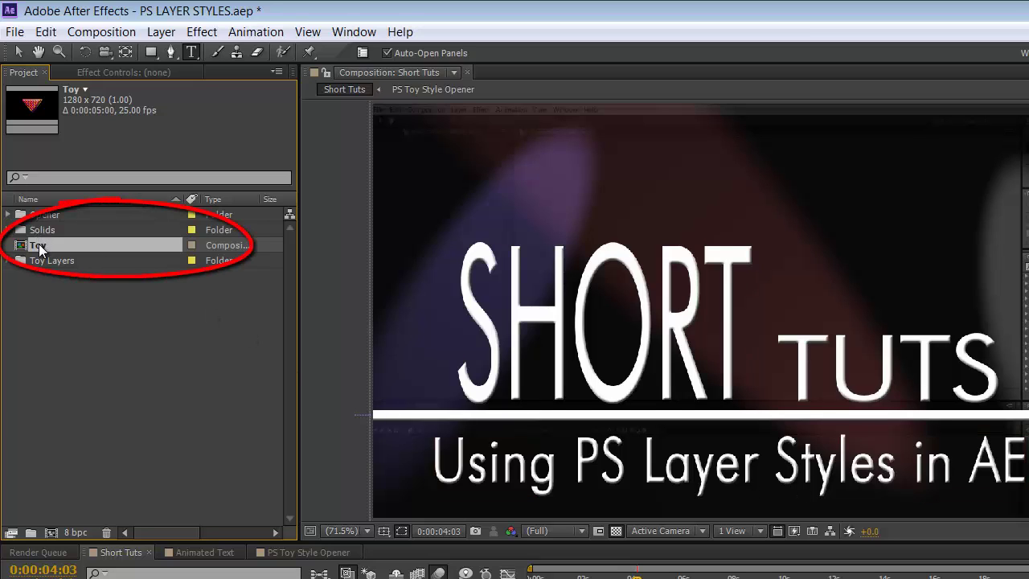
Open the Toy comp, hide the guides, and copy Shape 1's Layer Styles.
double_click(39, 243)
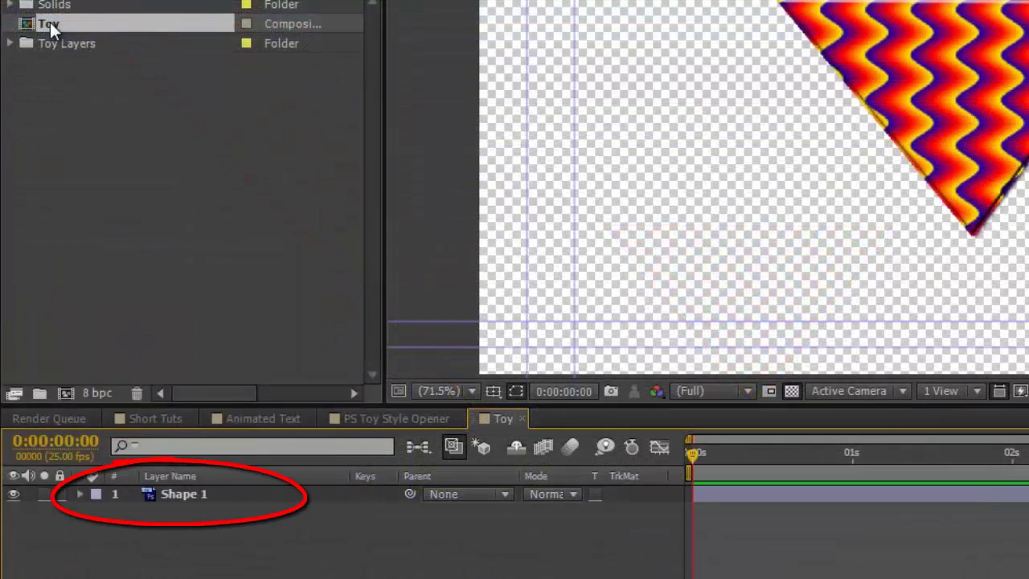
left_click(81, 493)
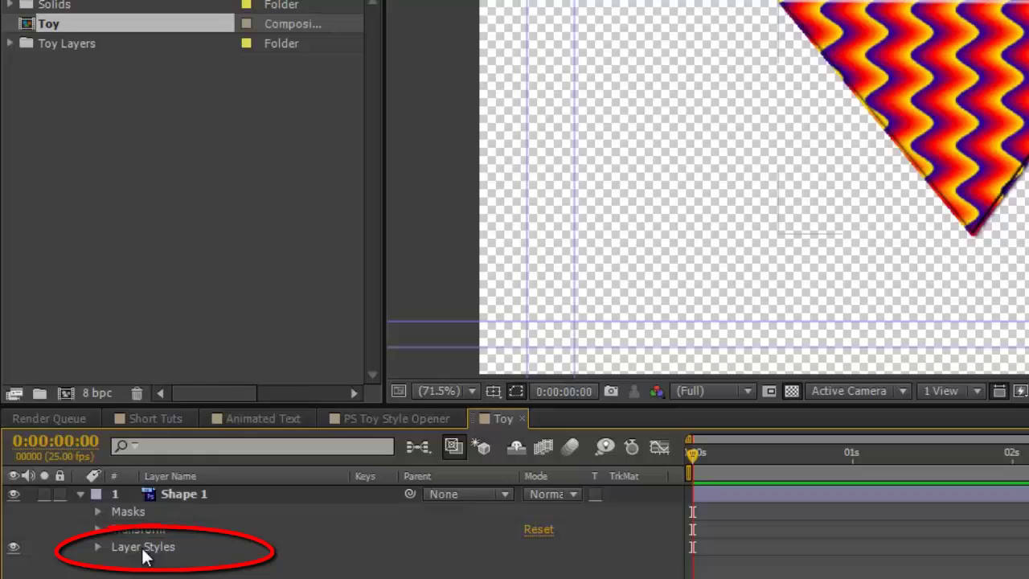
left_click(498, 389)
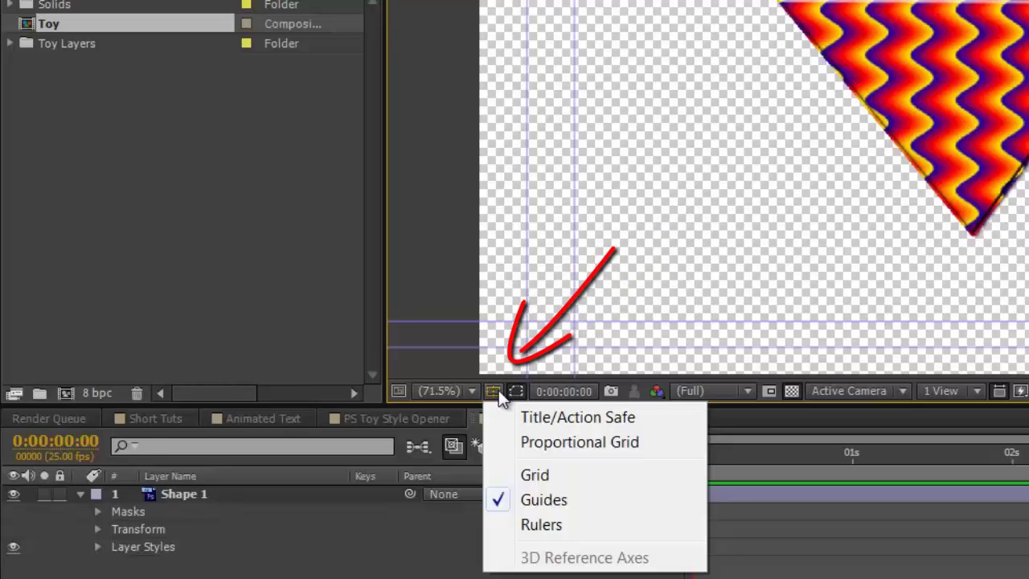
left_click(568, 502)
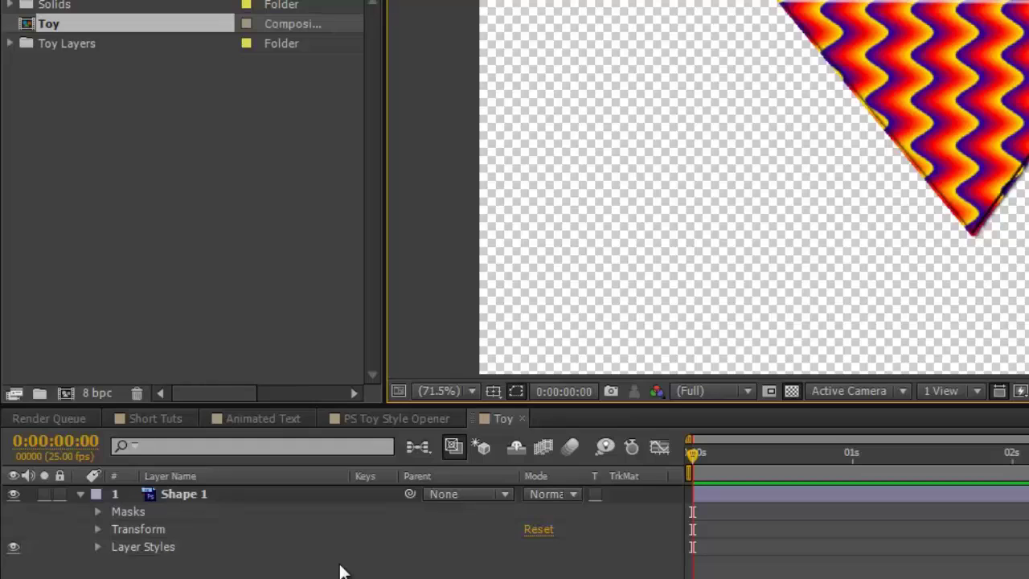
left_click(172, 547)
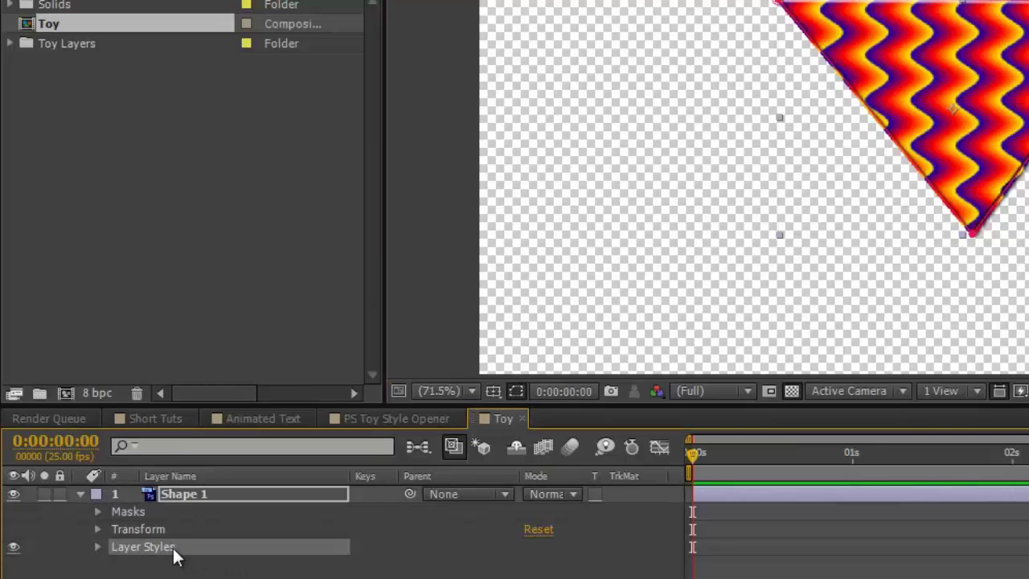
key("ctrl+c")
Set a black background, add a text layer 'T', and paste the copied layer styles onto it.
left_click(792, 391)
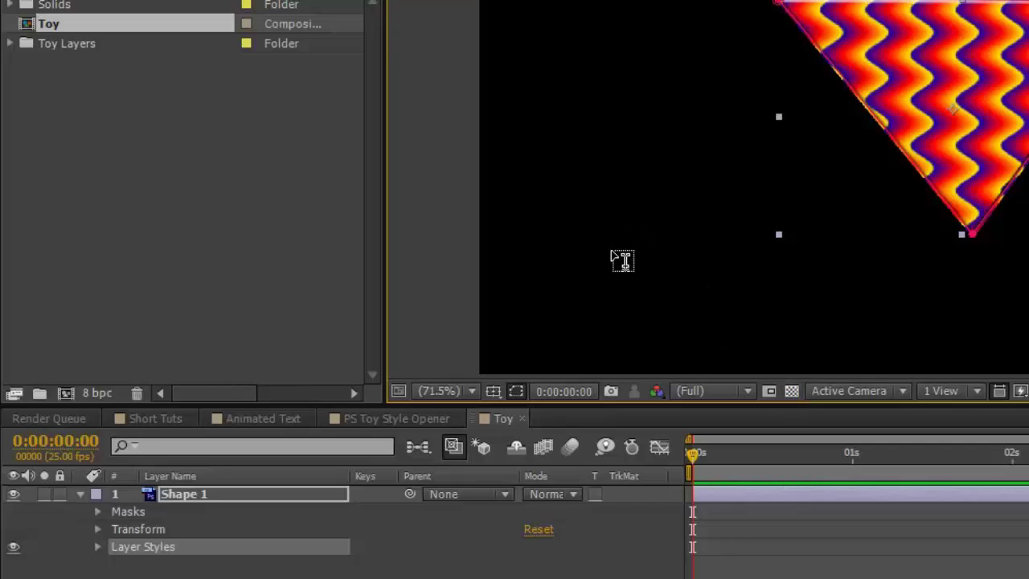
left_click(612, 248)
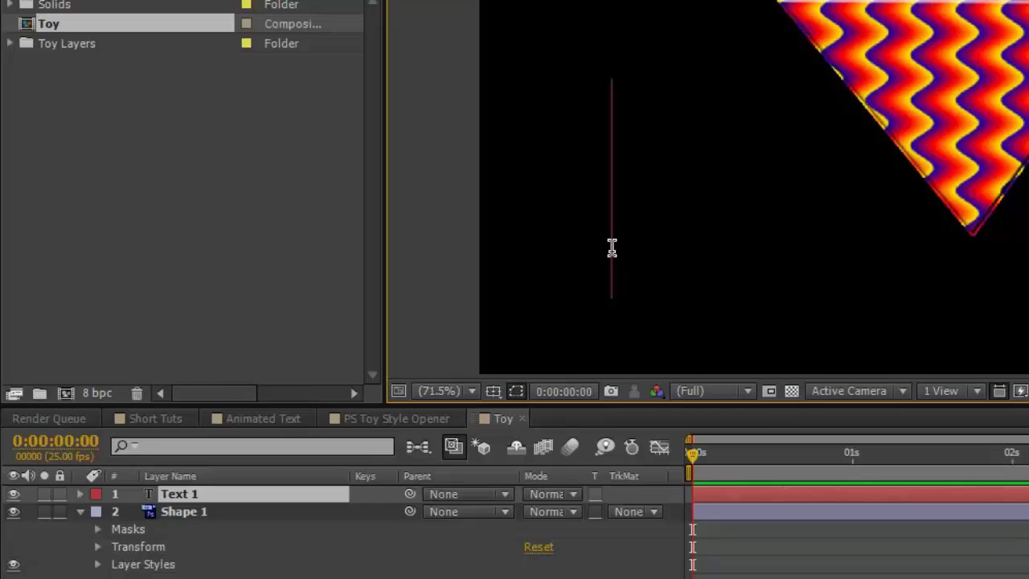
type("T")
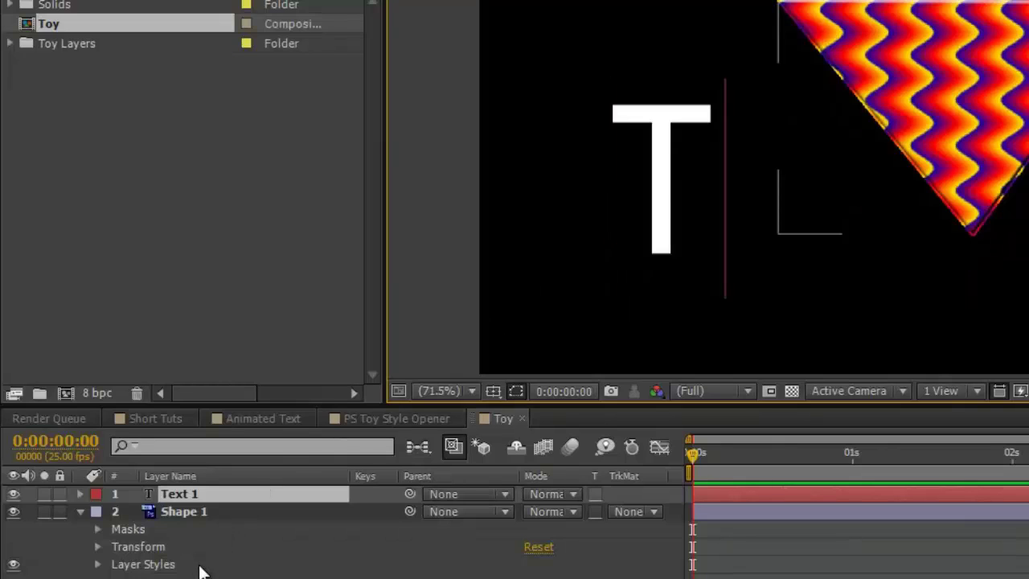
left_click(259, 498)
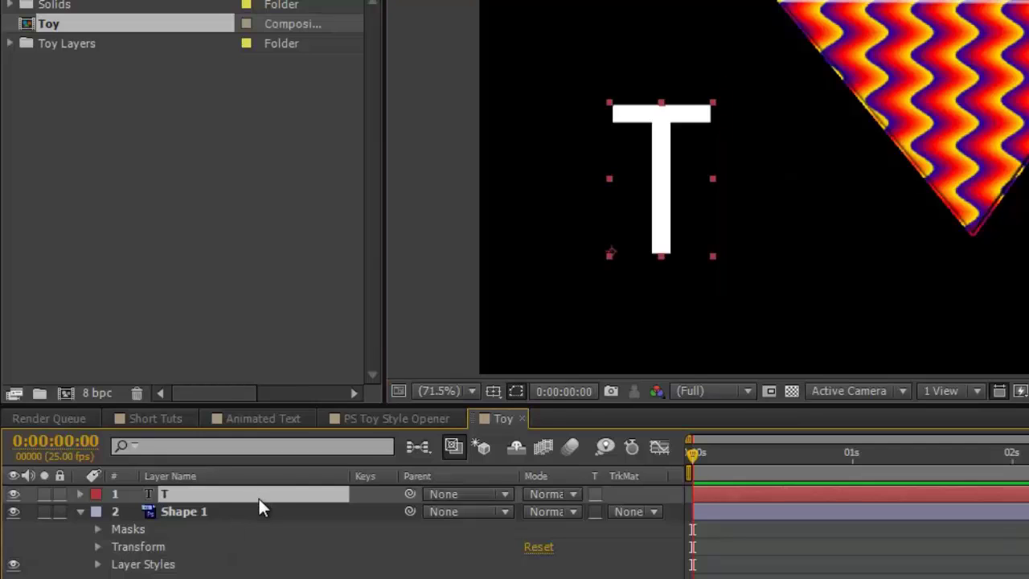
key("ctrl+v")
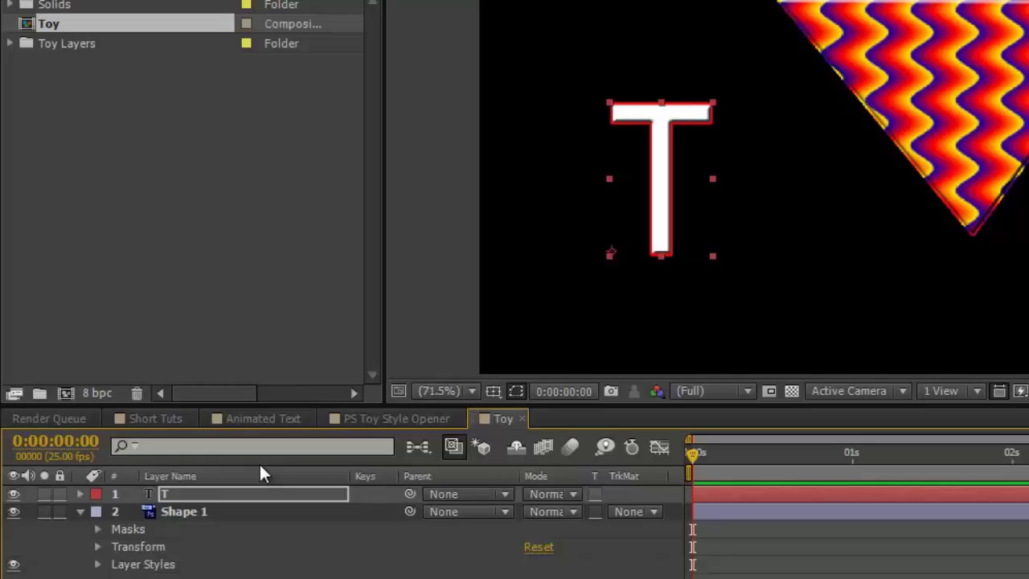
Create masks from the T text layer's outlines.
left_click(277, 495)
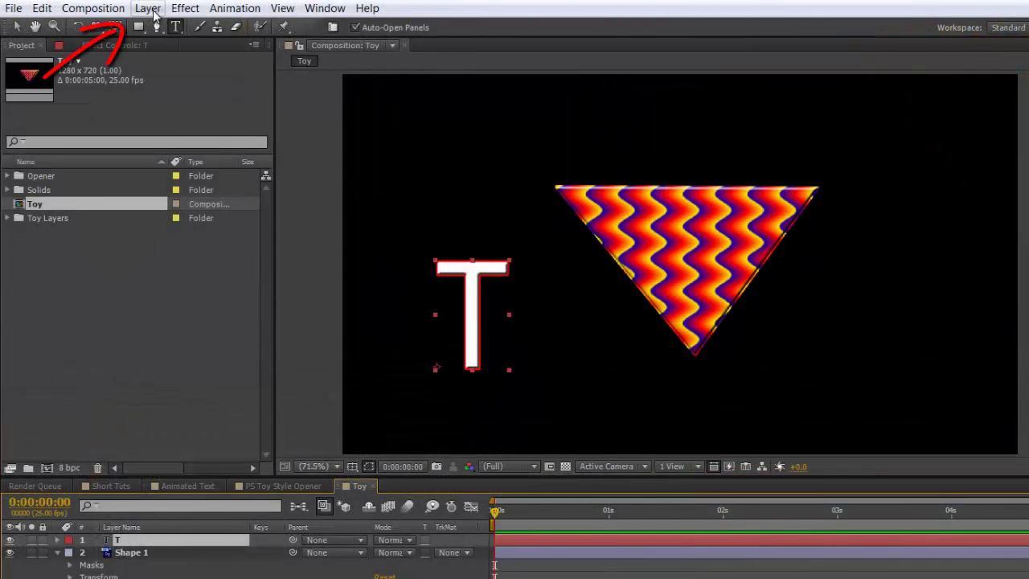
left_click(148, 8)
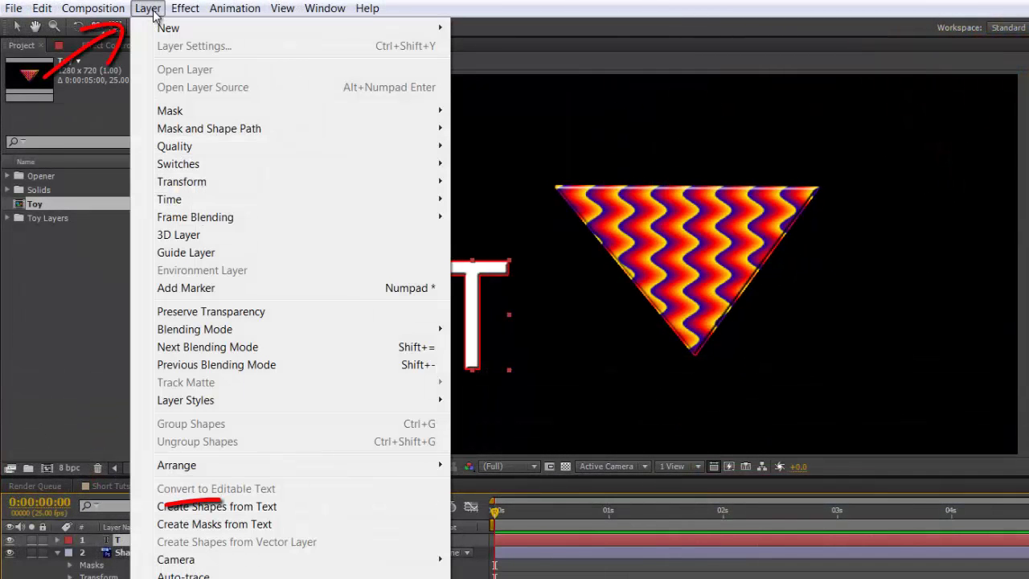
left_click(214, 525)
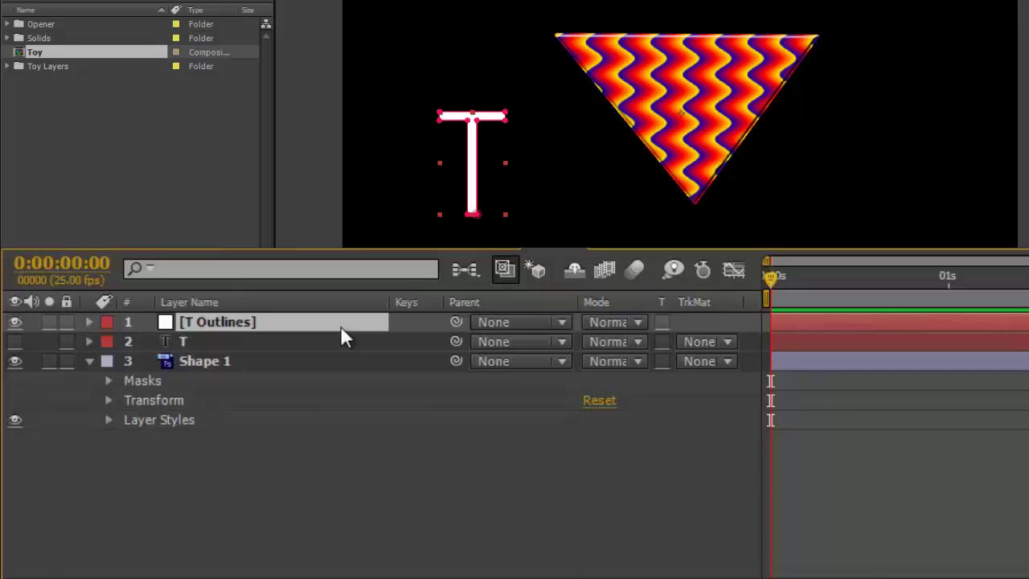
Copy the T Outlines masks and paste them into the Shape 1 layer.
left_click(85, 318)
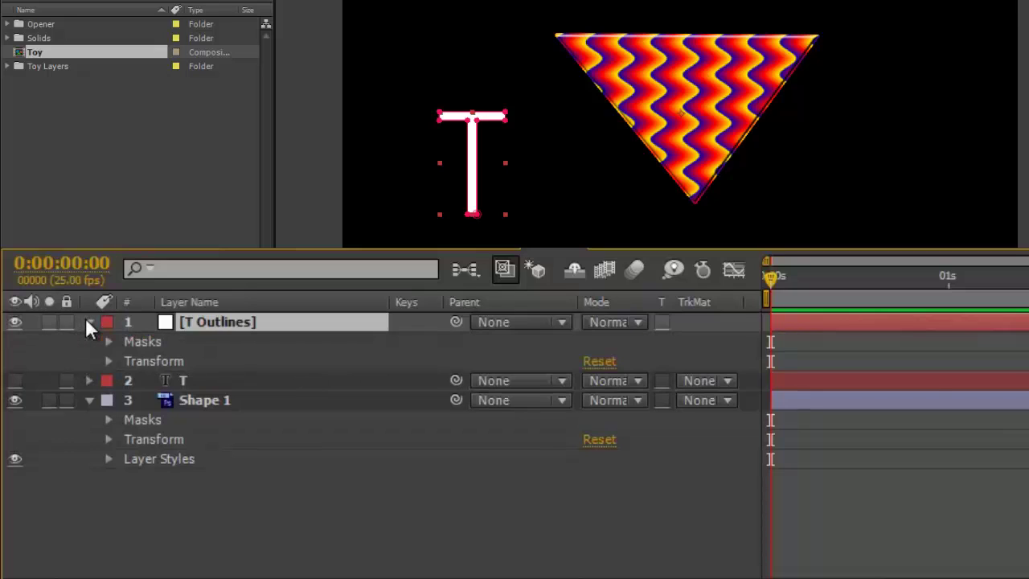
left_click(150, 342)
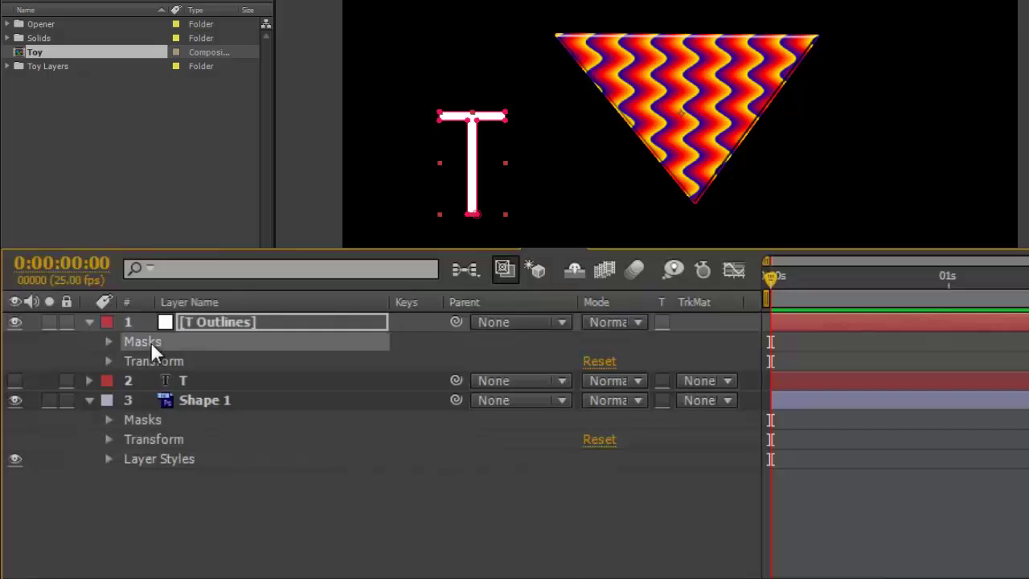
key("ctrl+c")
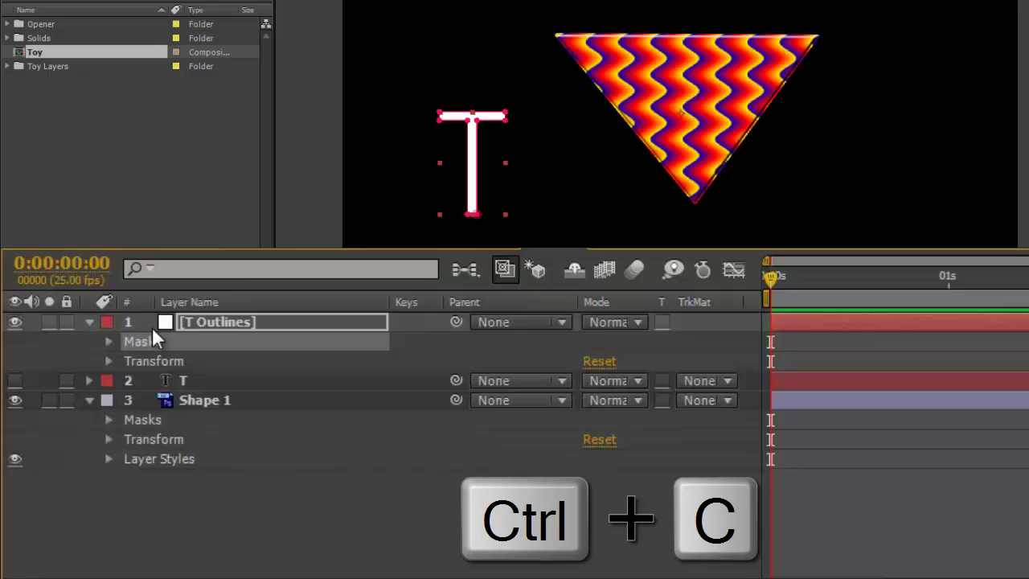
left_click(208, 400)
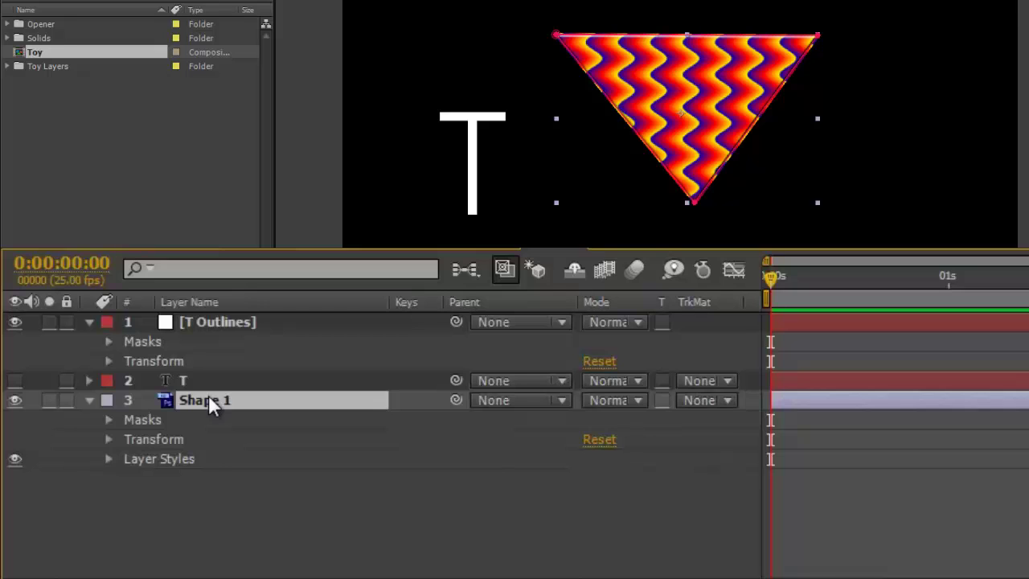
key("ctrl+v")
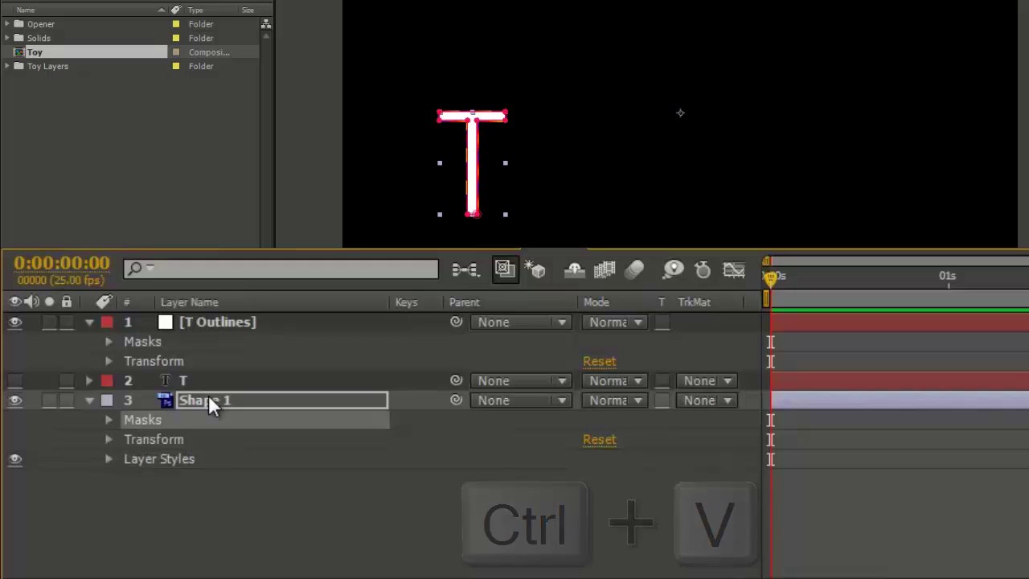
Delete the T Outlines and T text layers, leaving Shape 1 selected.
left_click(273, 320)
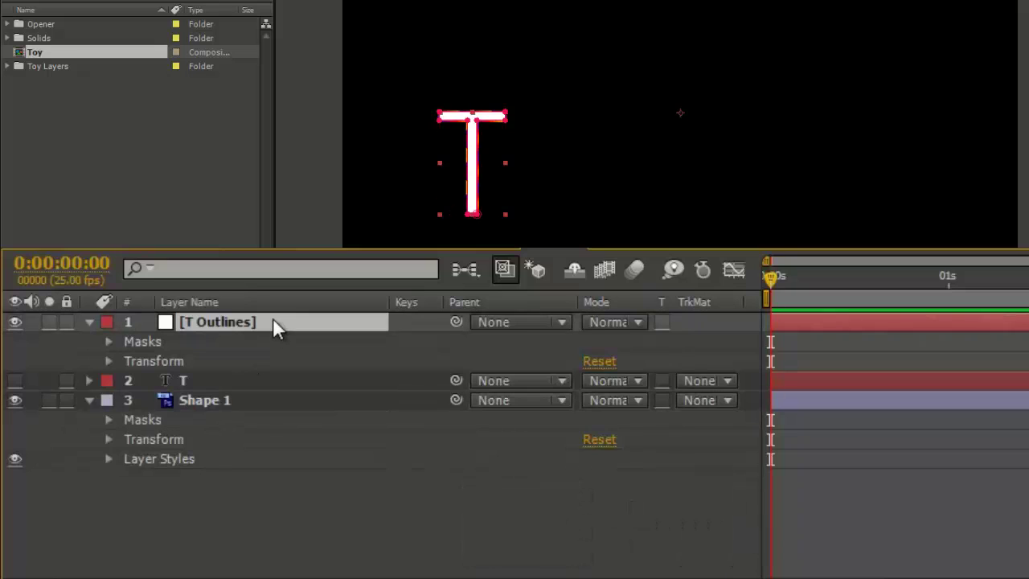
key("Delete")
left_click(273, 322)
key("Delete")
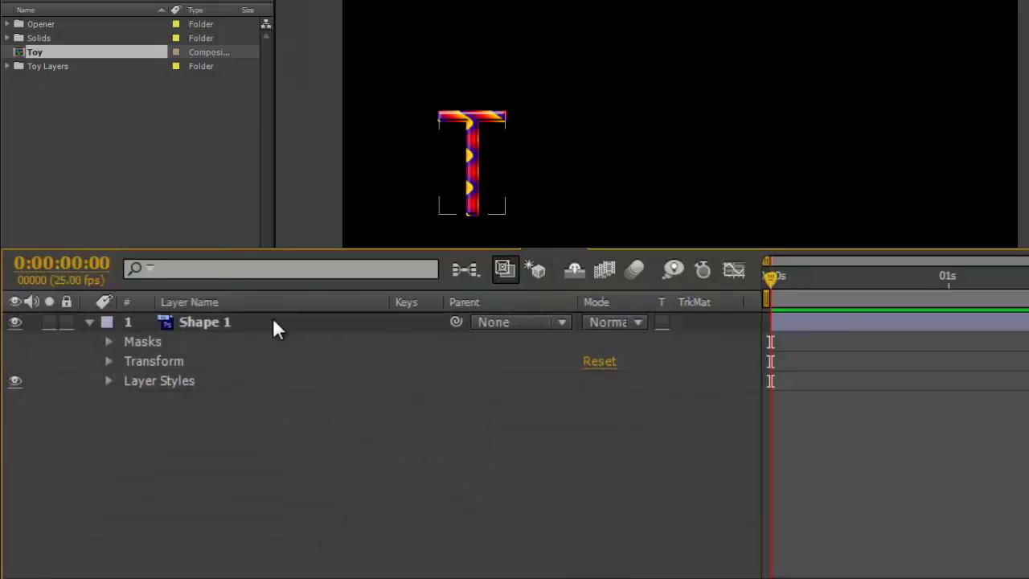
left_click(273, 322)
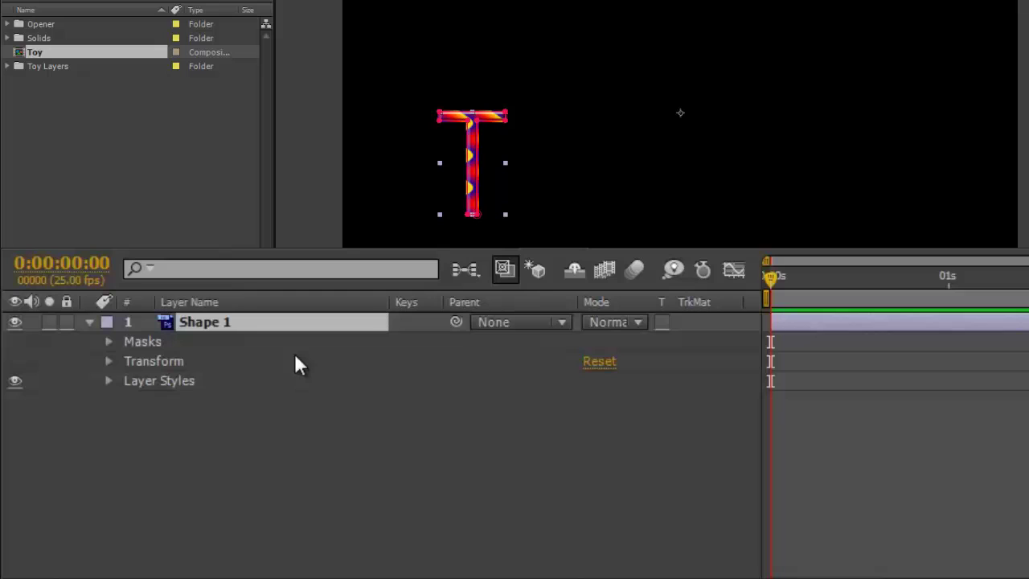
Draw a closed curved mask right of the T and pull its top point into a teardrop.
left_click_drag(718, 100, 730, 101)
left_click_drag(792, 142, 802, 168)
left_click_drag(754, 242, 673, 199)
left_click(720, 101)
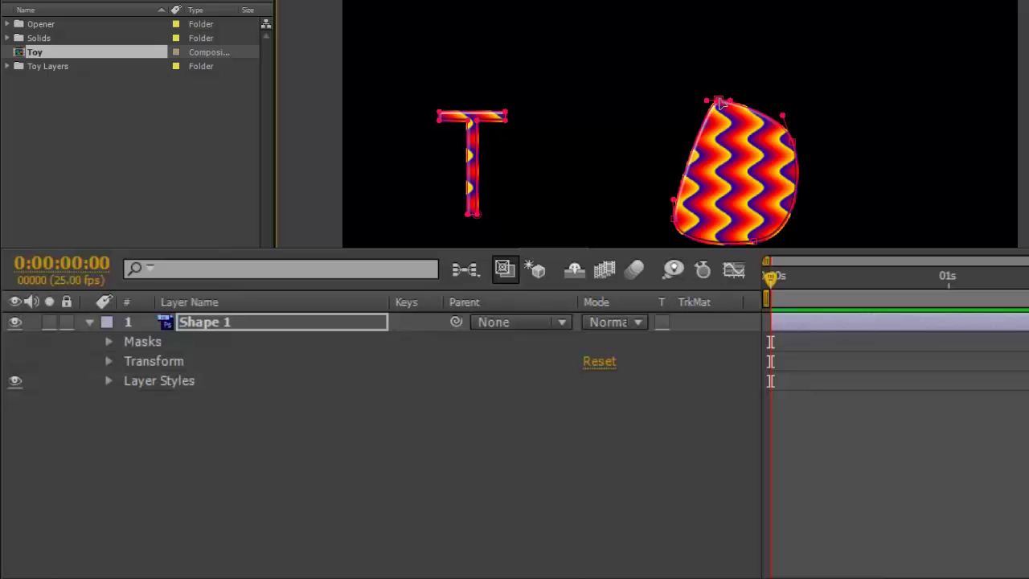
left_click_drag(719, 102, 647, 53)
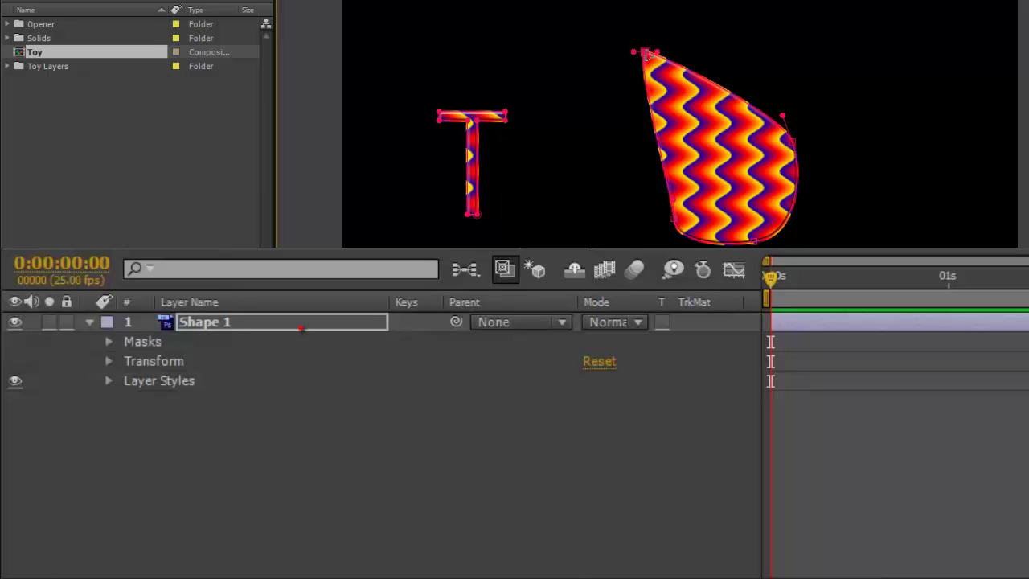
Set Shape 1's Pattern Overlay scale to 81% and offset to 71.0, -54.0.
left_click(108, 381)
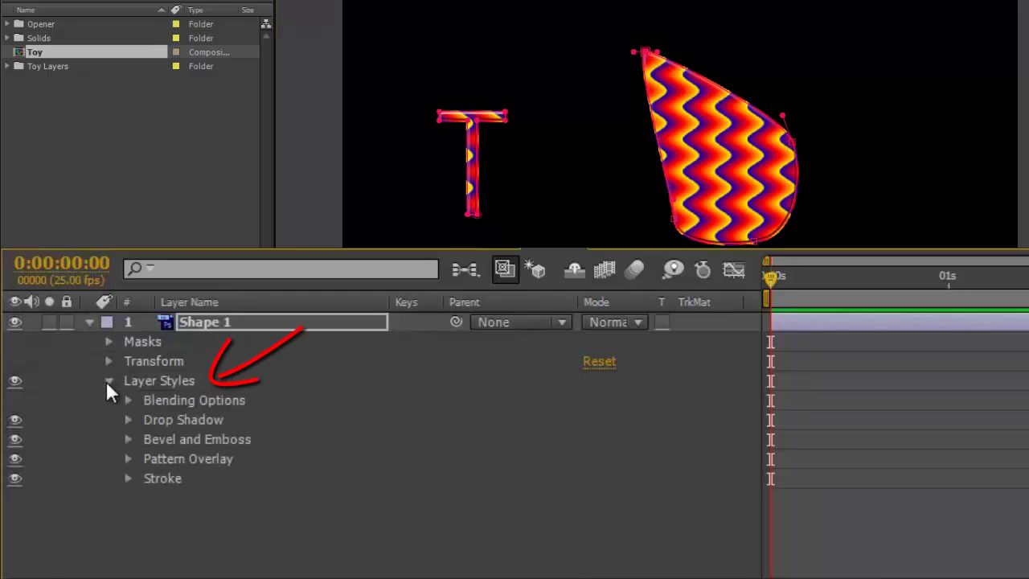
left_click(127, 460)
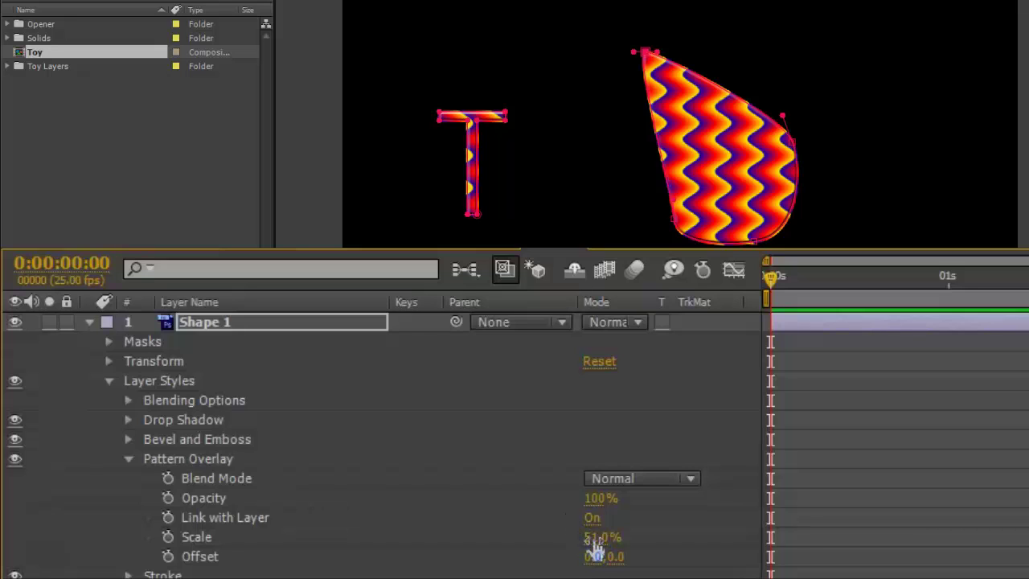
left_click_drag(595, 537, 552, 554)
left_click_drag(619, 563, 733, 535)
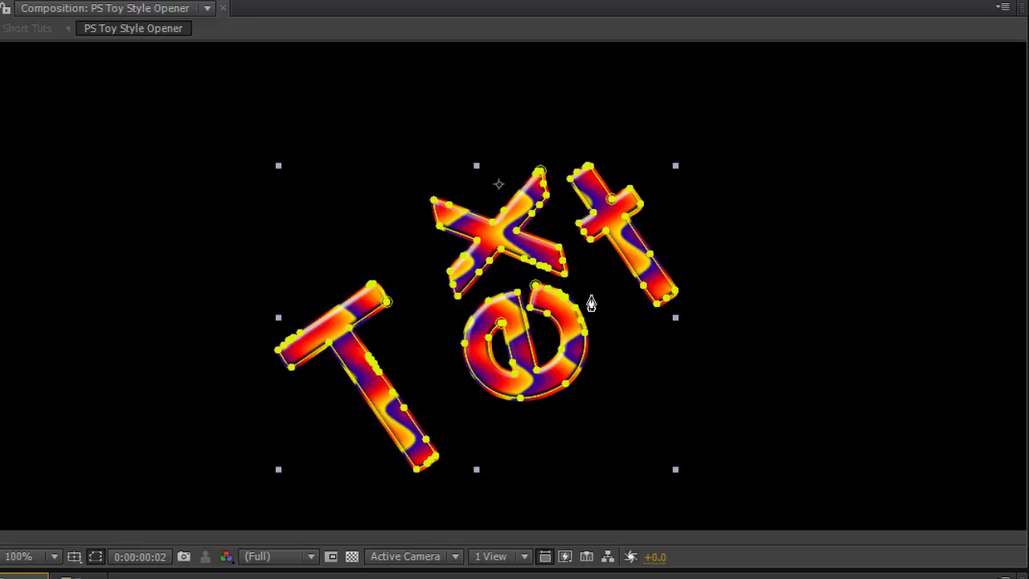
Hide mask and shape path outlines and step the PS Toy Style Opener forward frame by frame.
left_click(95, 556)
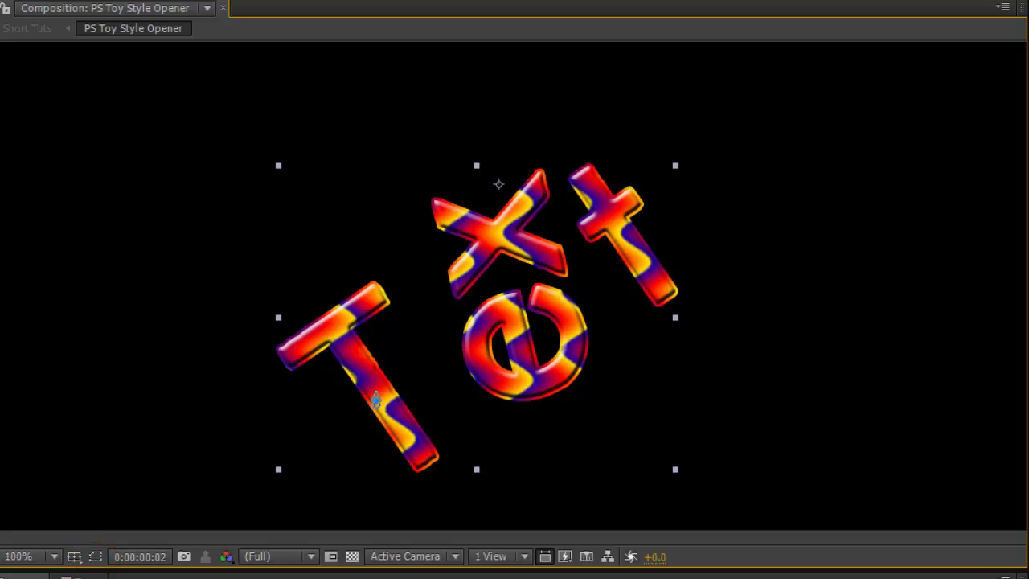
key("Page_Down")
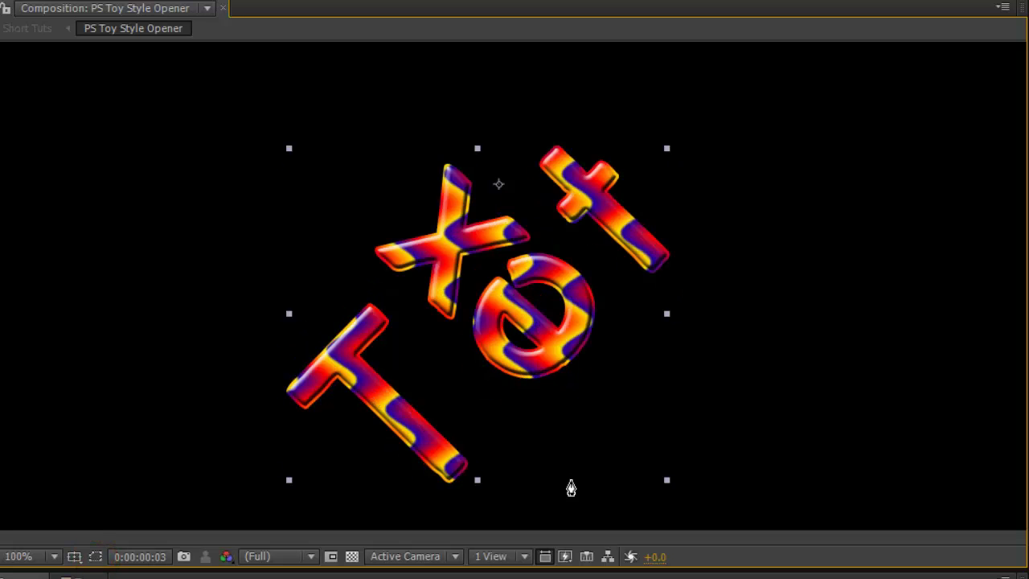
key("Page_Down")
key("Page_Down")
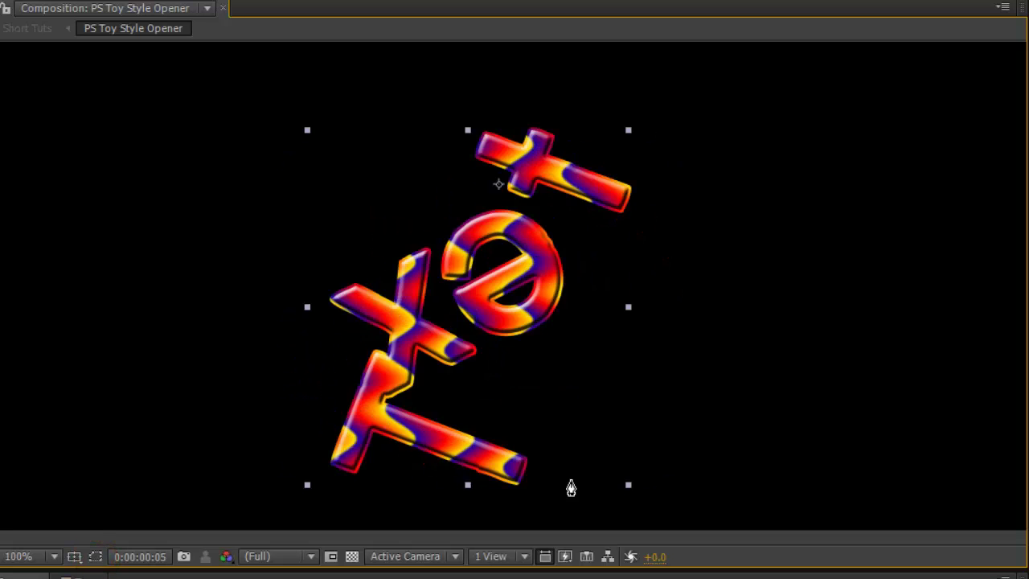
key("Page_Down")
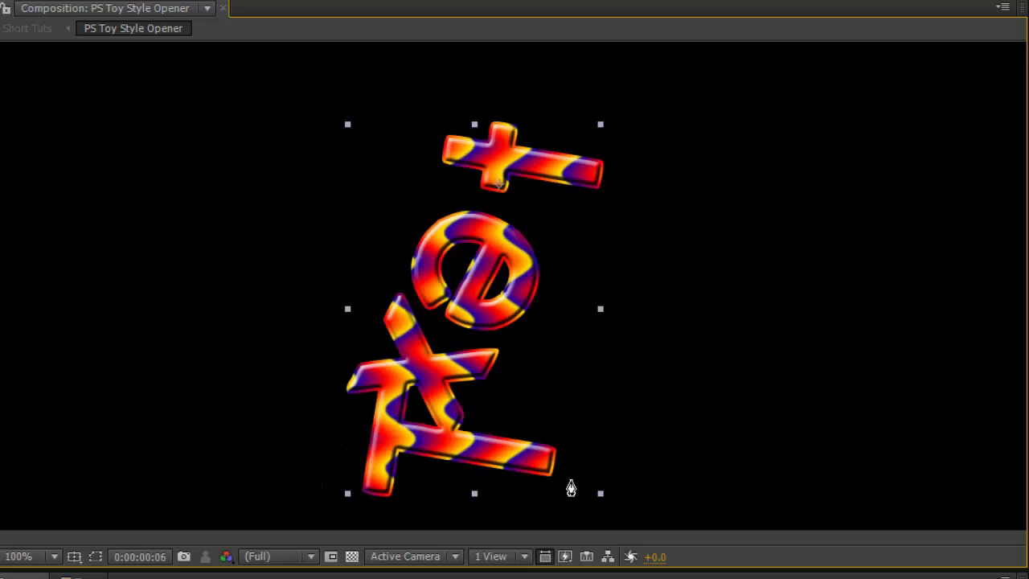
key("Page_Down")
key("Page_Down")
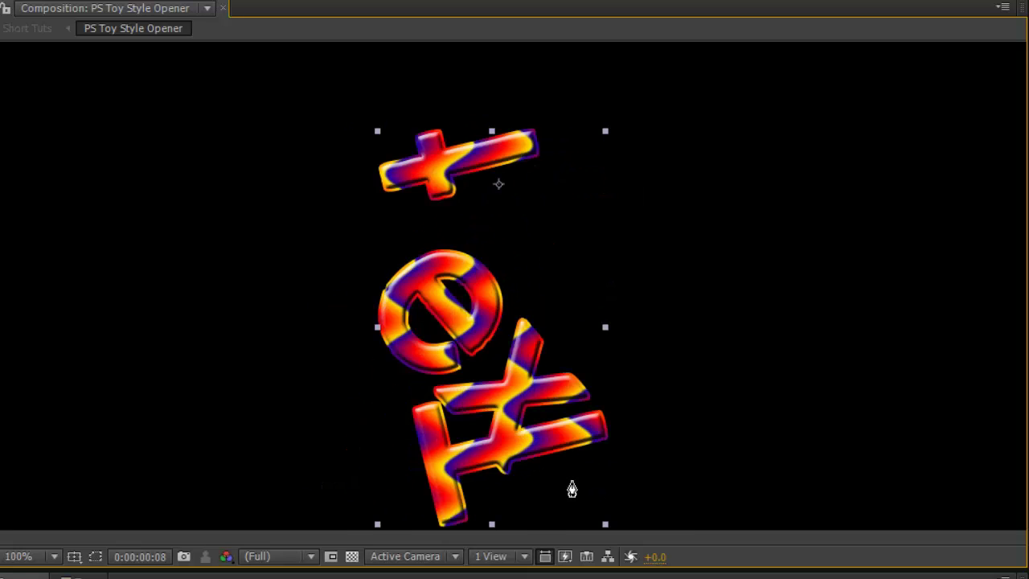
key("Page_Down")
key("Page_Down")
key("Page_Down")
key("Page_Down")
key("Page_Down")
key("Page_Down")
key("Page_Down")
key("Page_Down")
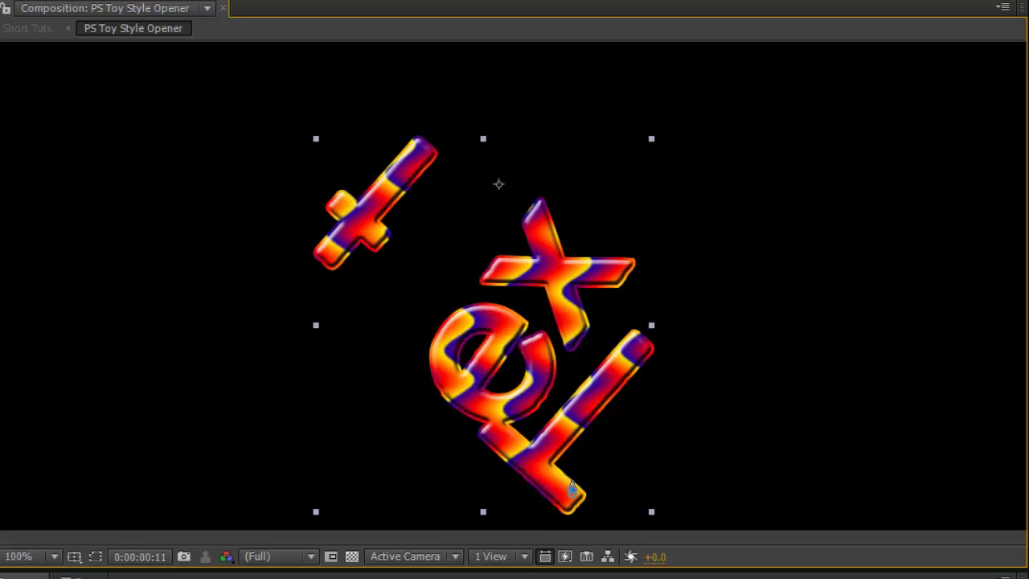
key("Page_Down")
key("Page_Down")
key("Page_Down")
key("Page_Down")
key("Page_Down")
key("Page_Down")
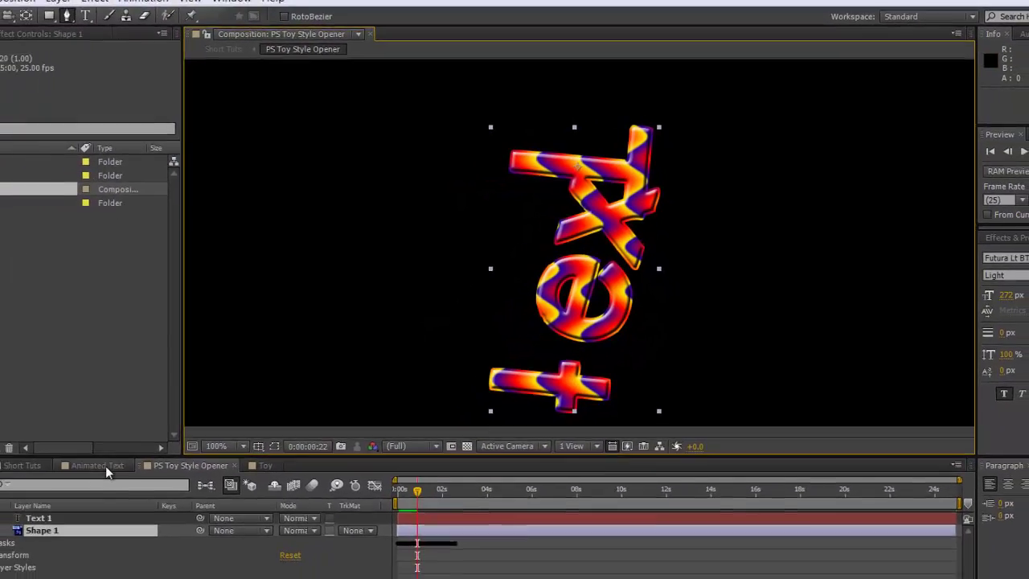
Switch to the Animated Text comp and go back to frame 3 of the Tuts animation.
left_click(77, 483)
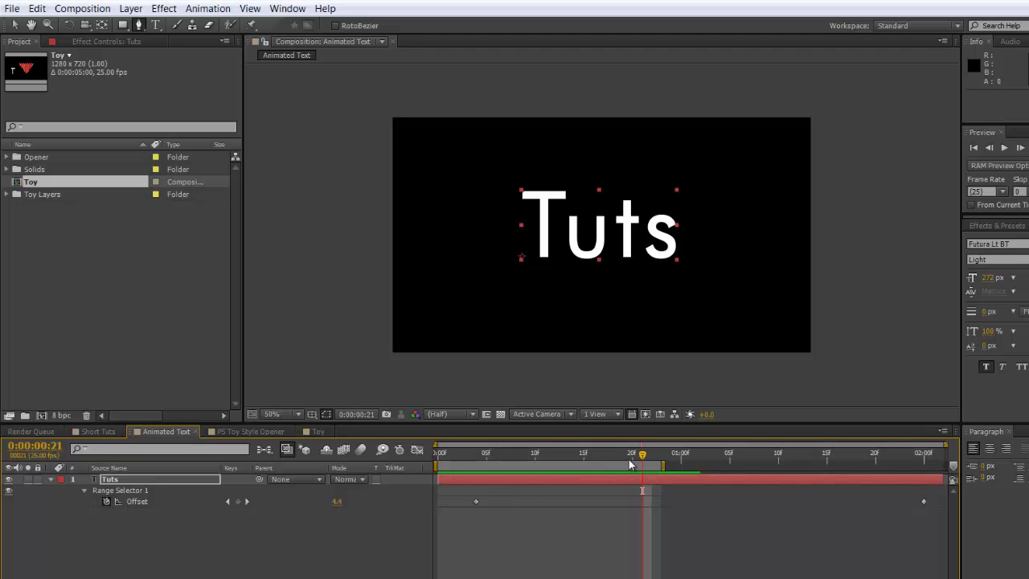
left_click_drag(644, 459, 480, 480)
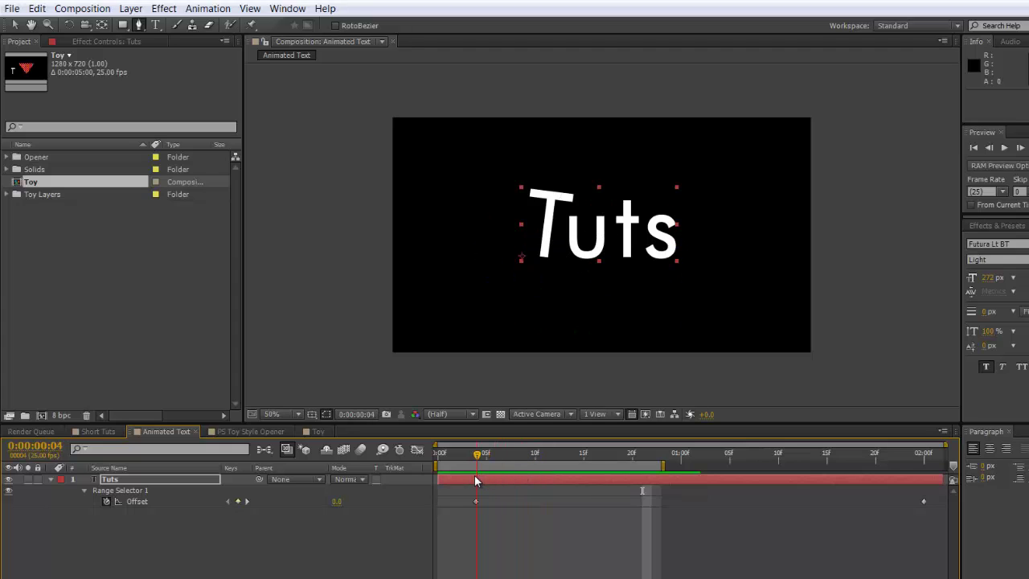
key("Page_Up")
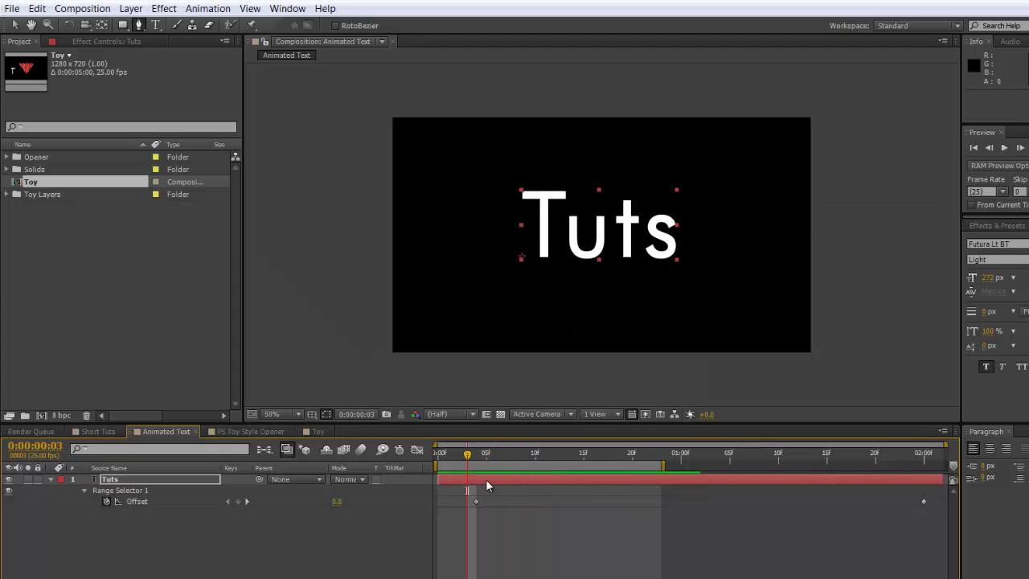
Auto-trace the Tuts text layer into masks with the Blur option turned off.
left_click(196, 479)
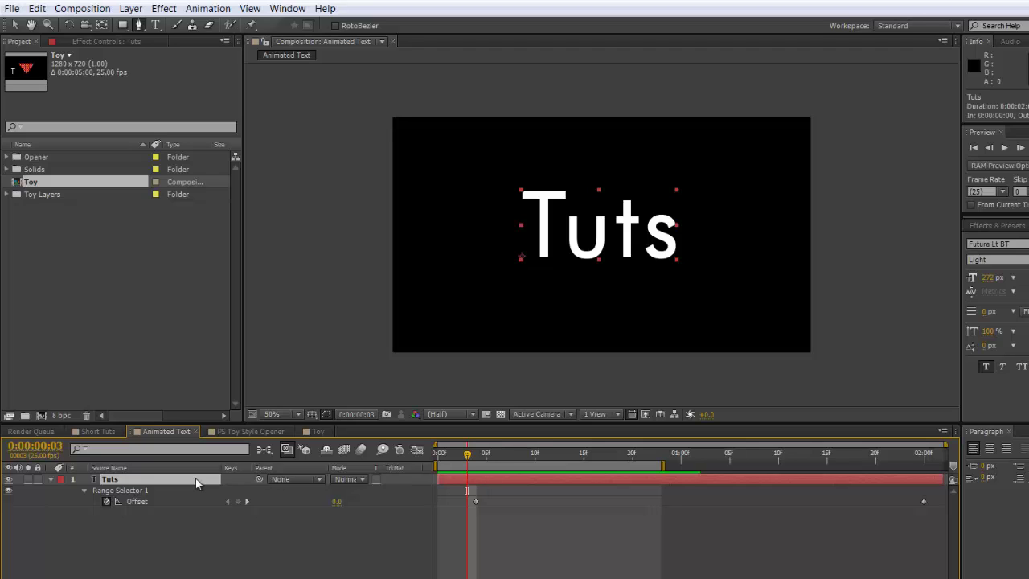
left_click(133, 10)
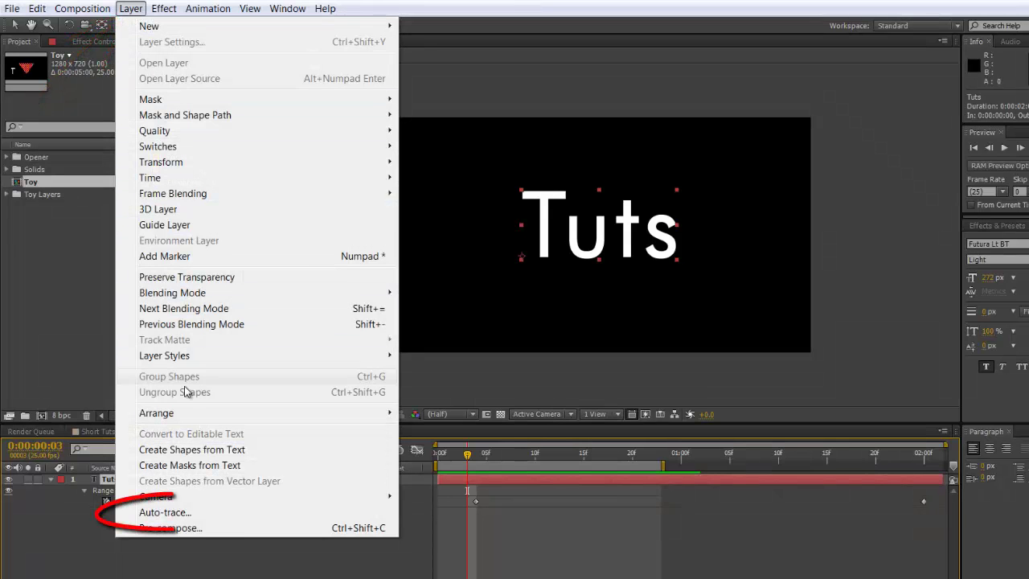
left_click(202, 515)
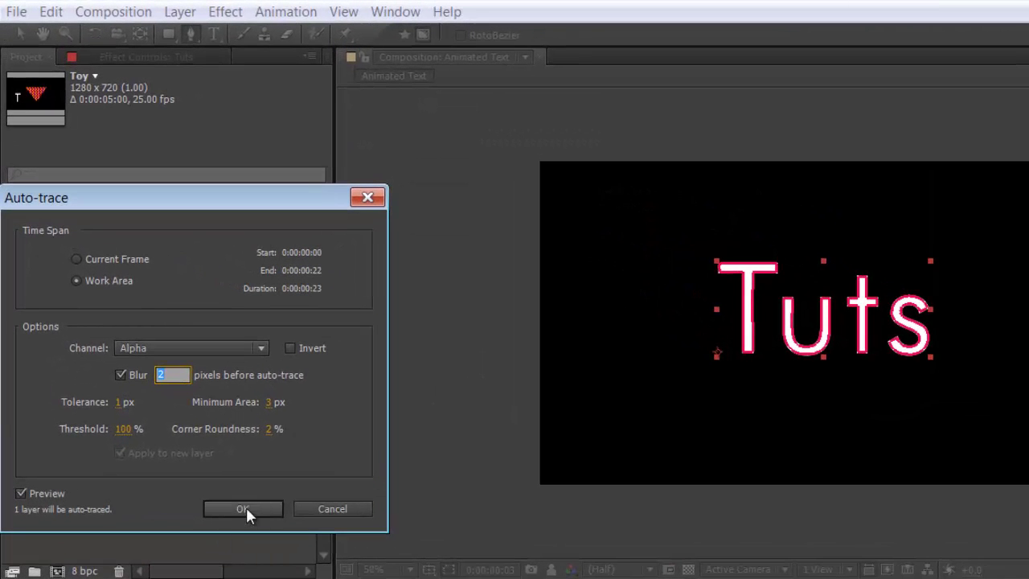
left_click(121, 374)
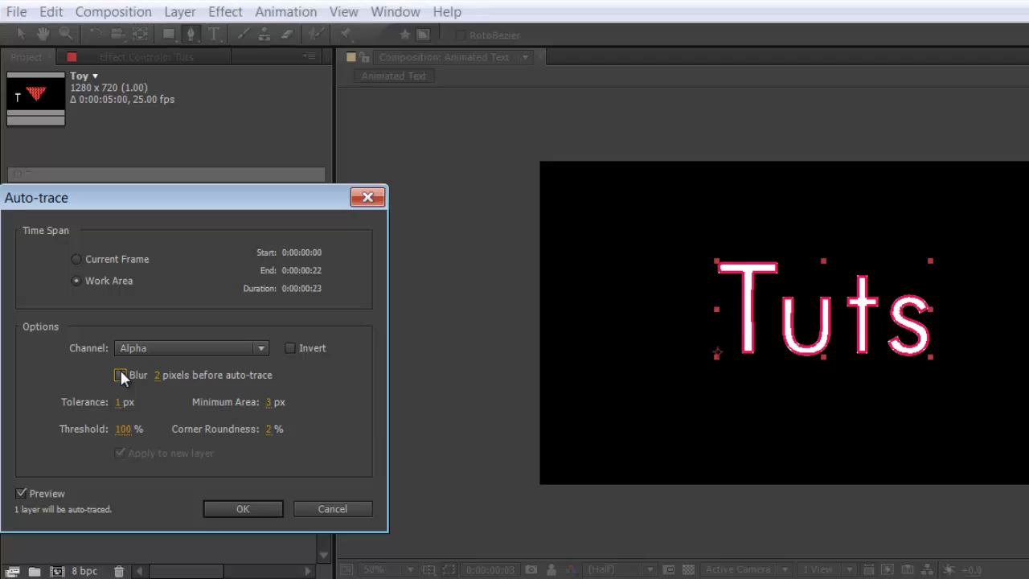
left_click(246, 504)
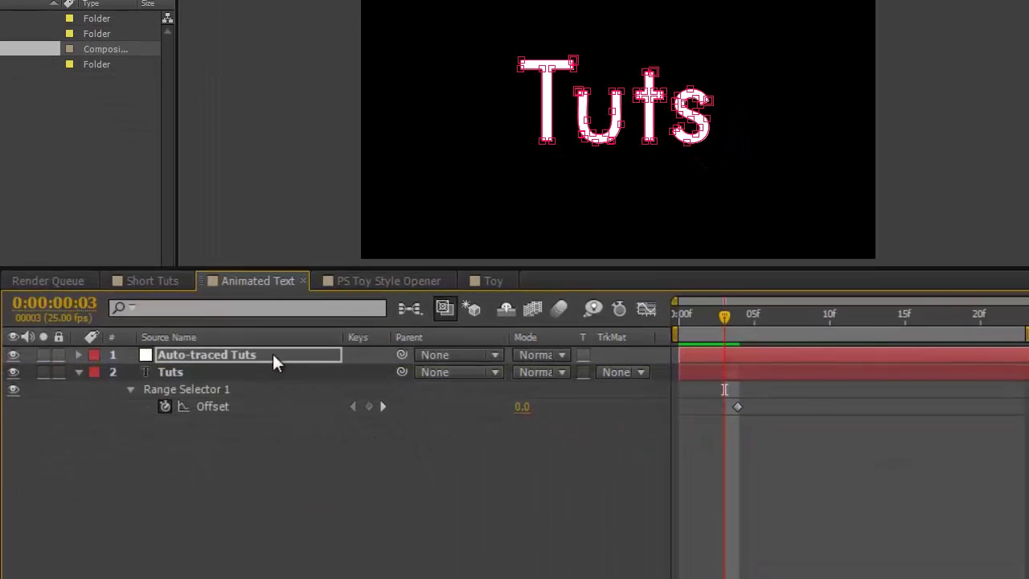
Expand the Auto-traced Tuts layer and copy its Masks group to the clipboard.
left_click(79, 354)
left_click(118, 371)
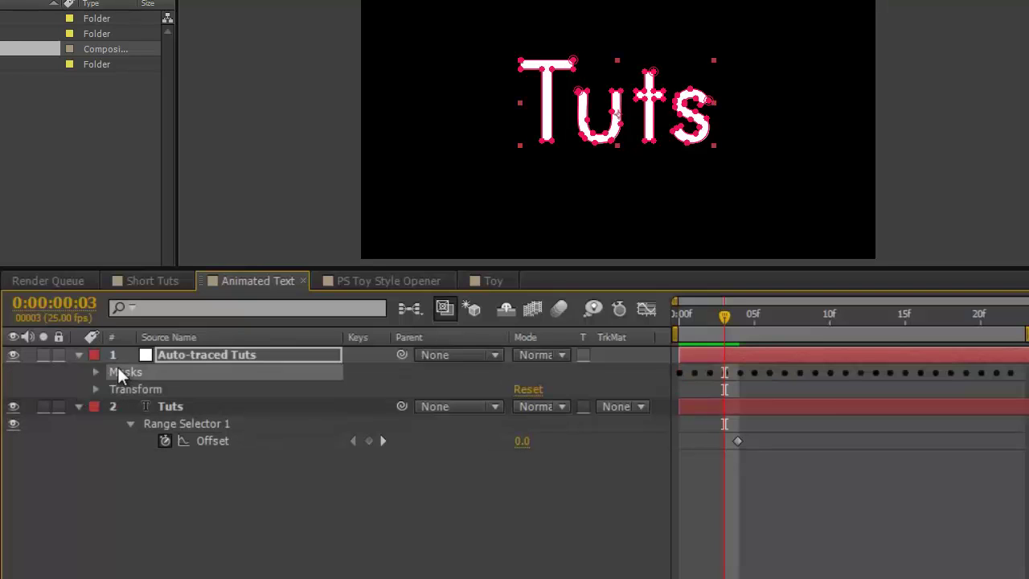
key("ctrl+c")
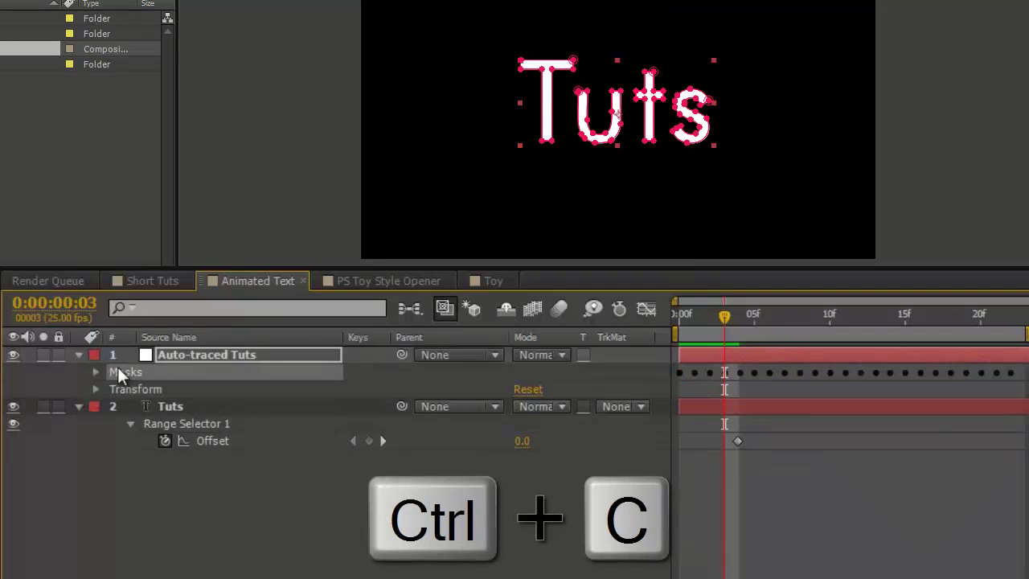
Paste the Tuts masks onto Shape 1 in the Toy comp and scrub ahead to check the animation.
left_click(494, 281)
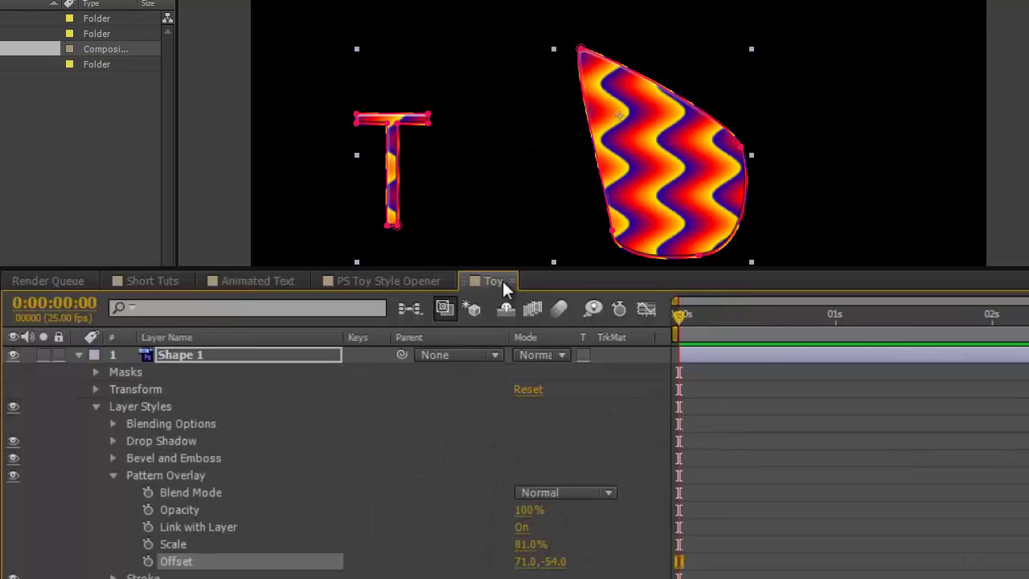
left_click(245, 359)
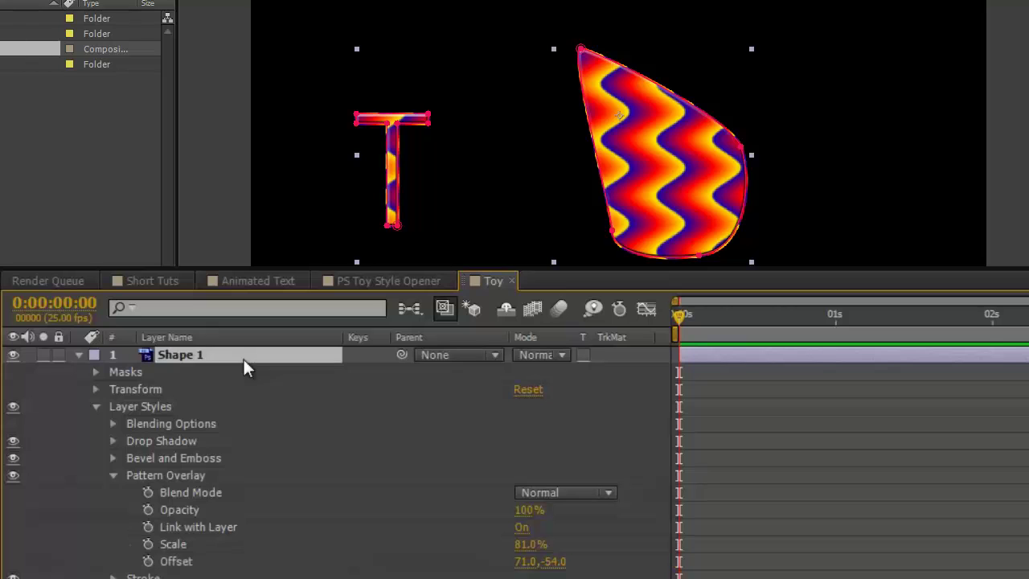
key("ctrl+v")
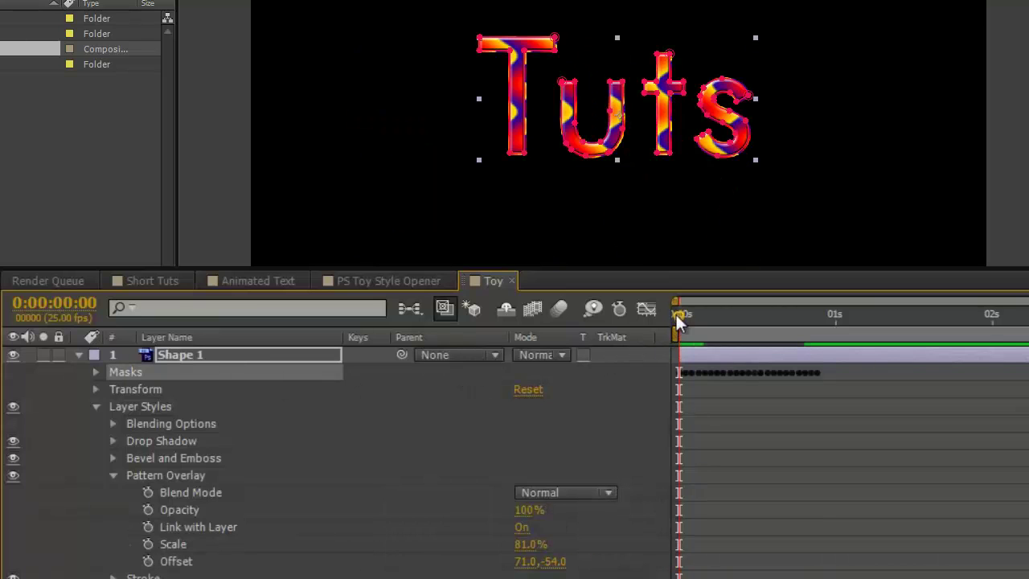
left_click_drag(682, 320, 820, 368)
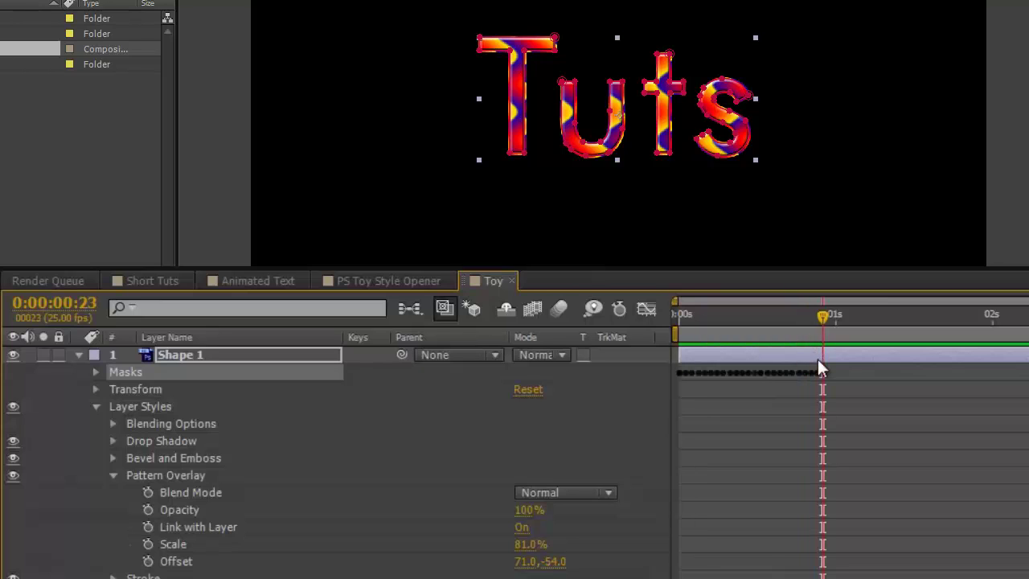